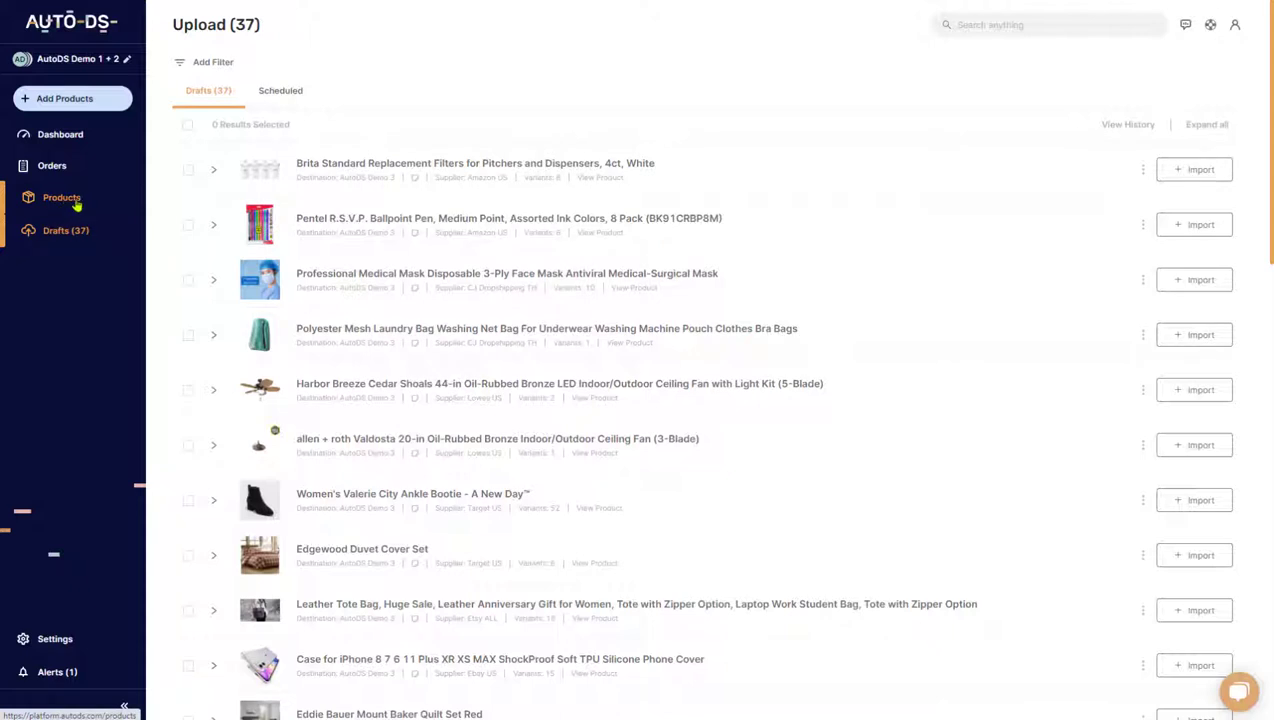
left_click(213, 170)
scroll(404, 298, "down", 3)
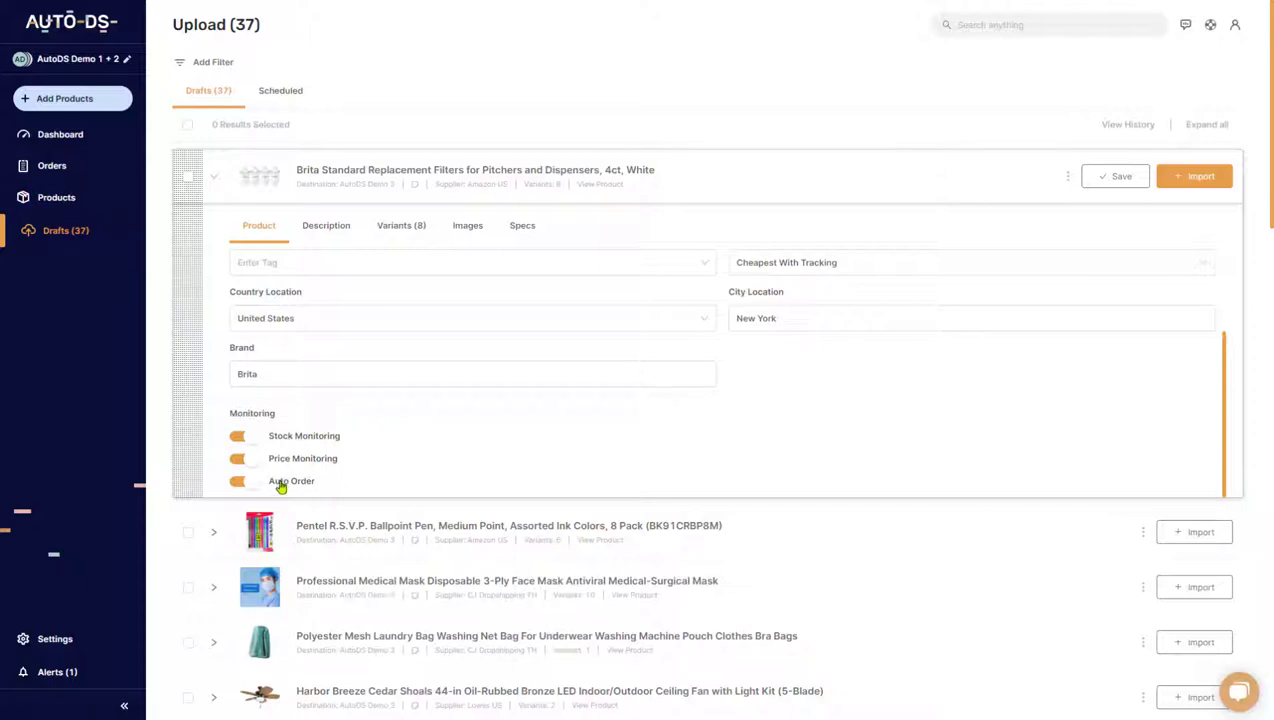
scroll(227, 184, "up", 2)
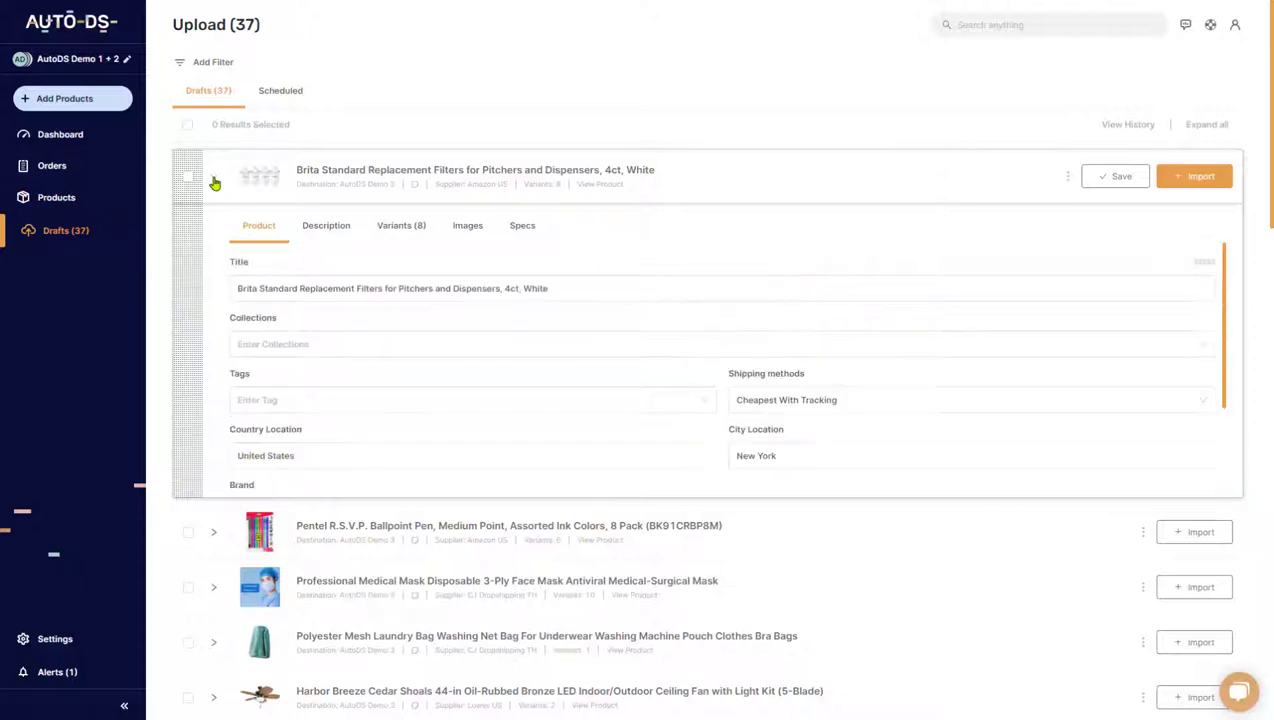
left_click(214, 183)
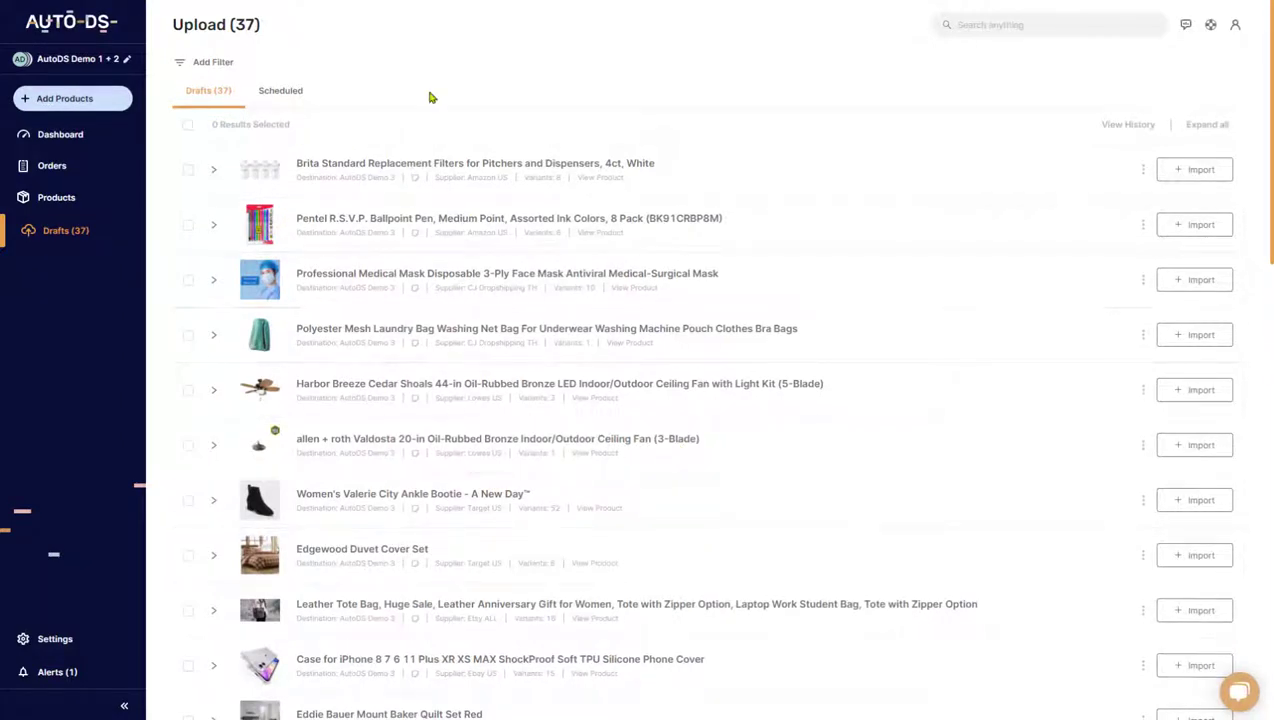
left_click(245, 26)
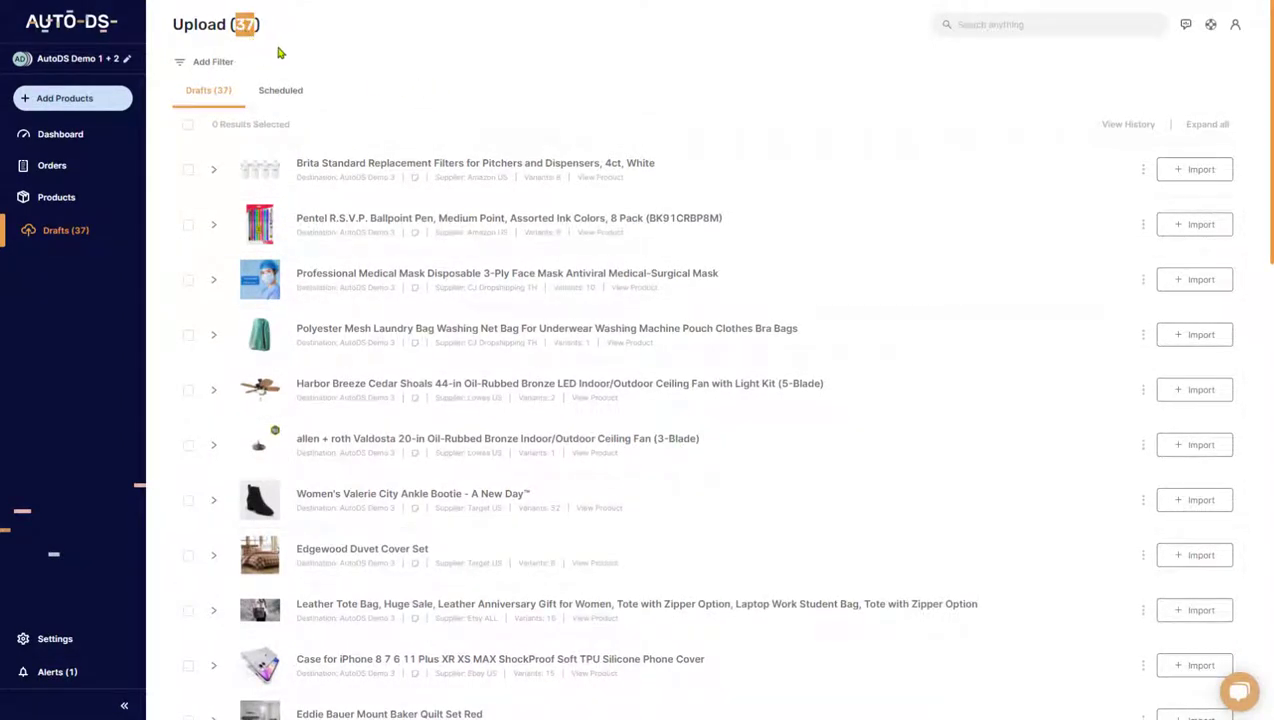
scroll(321, 122, "down", 2)
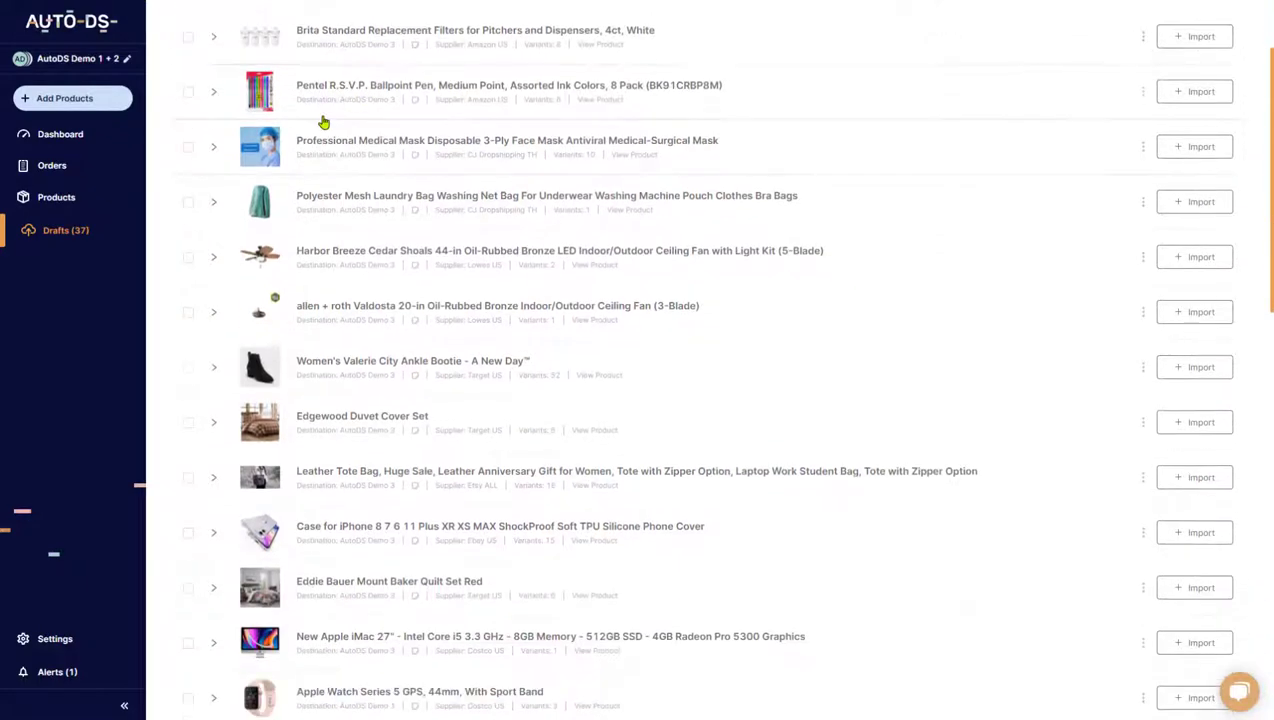
scroll(290, 165, "up", 2)
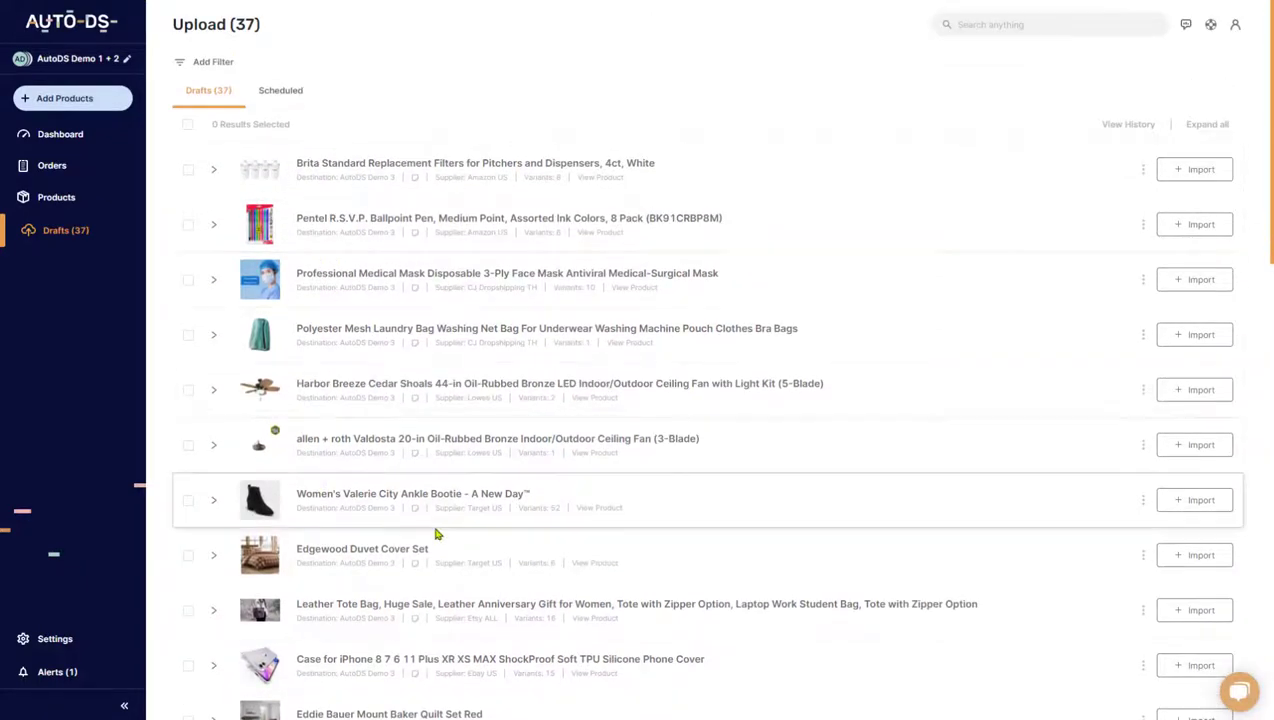
scroll(400, 490, "down", 4)
scroll(380, 462, "down", 3)
scroll(424, 461, "up", 5)
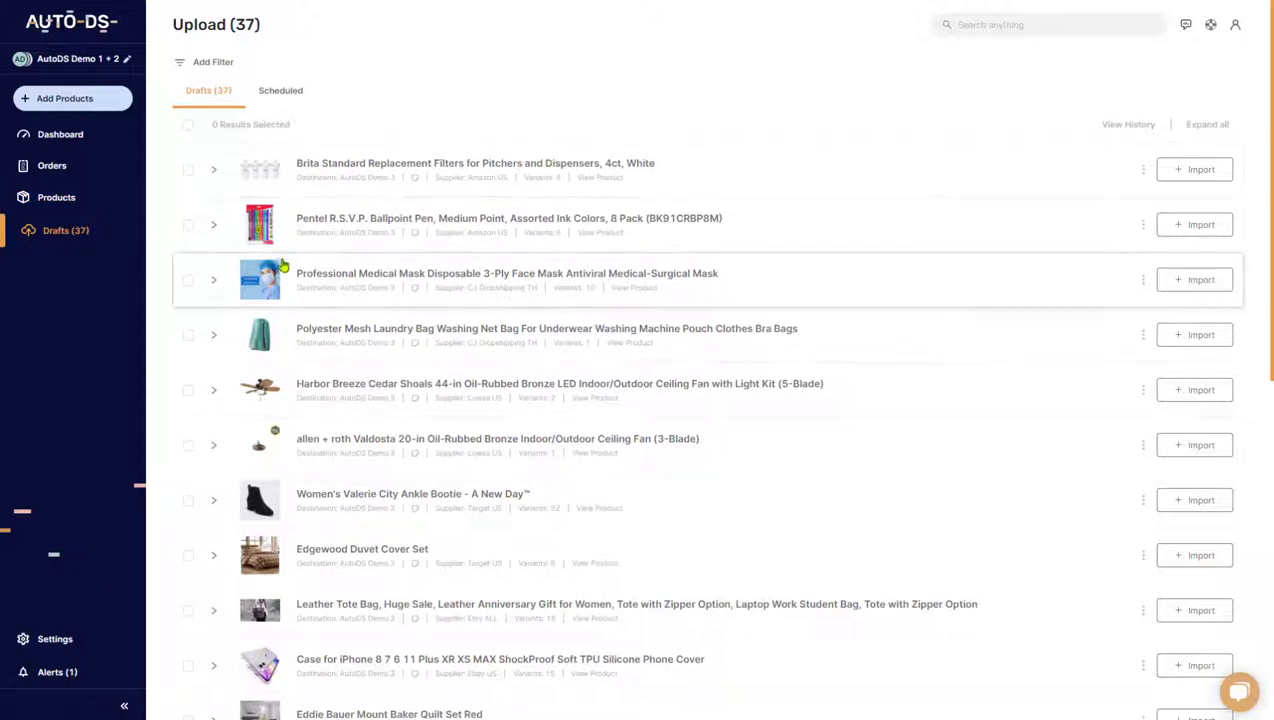
scroll(400, 275, "down", 2)
scroll(380, 265, "up", 2)
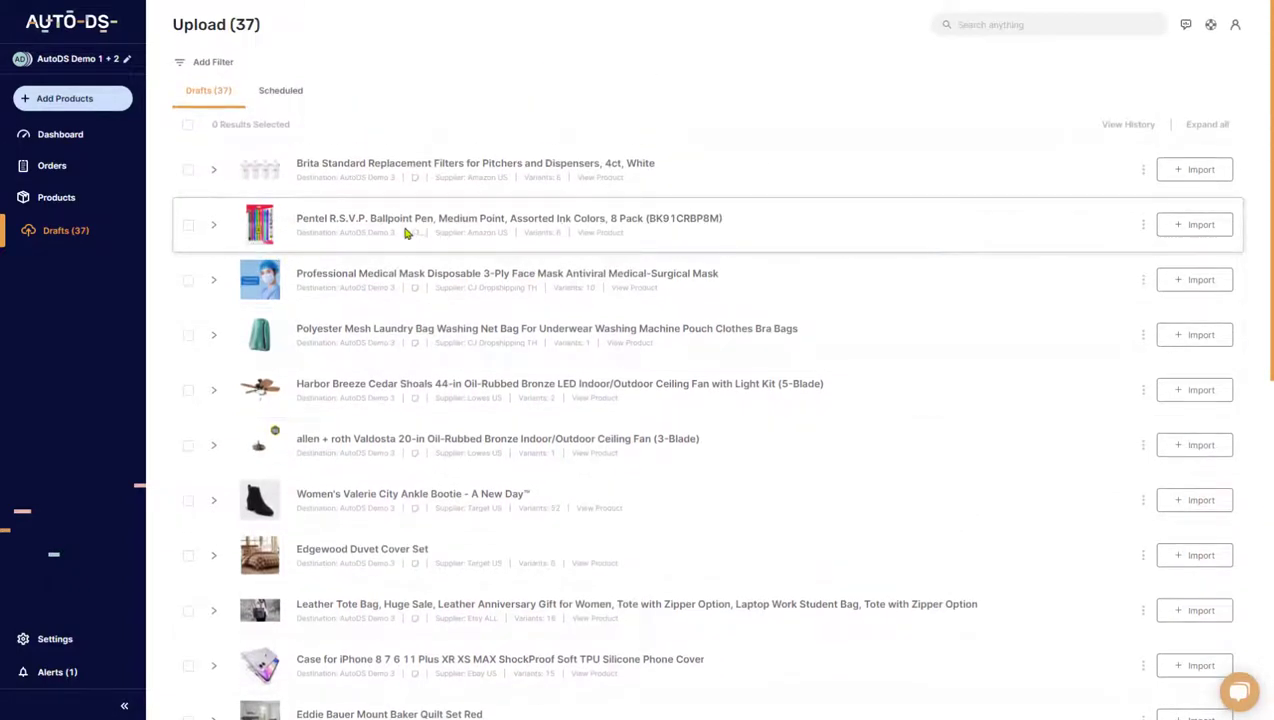
left_click(214, 230)
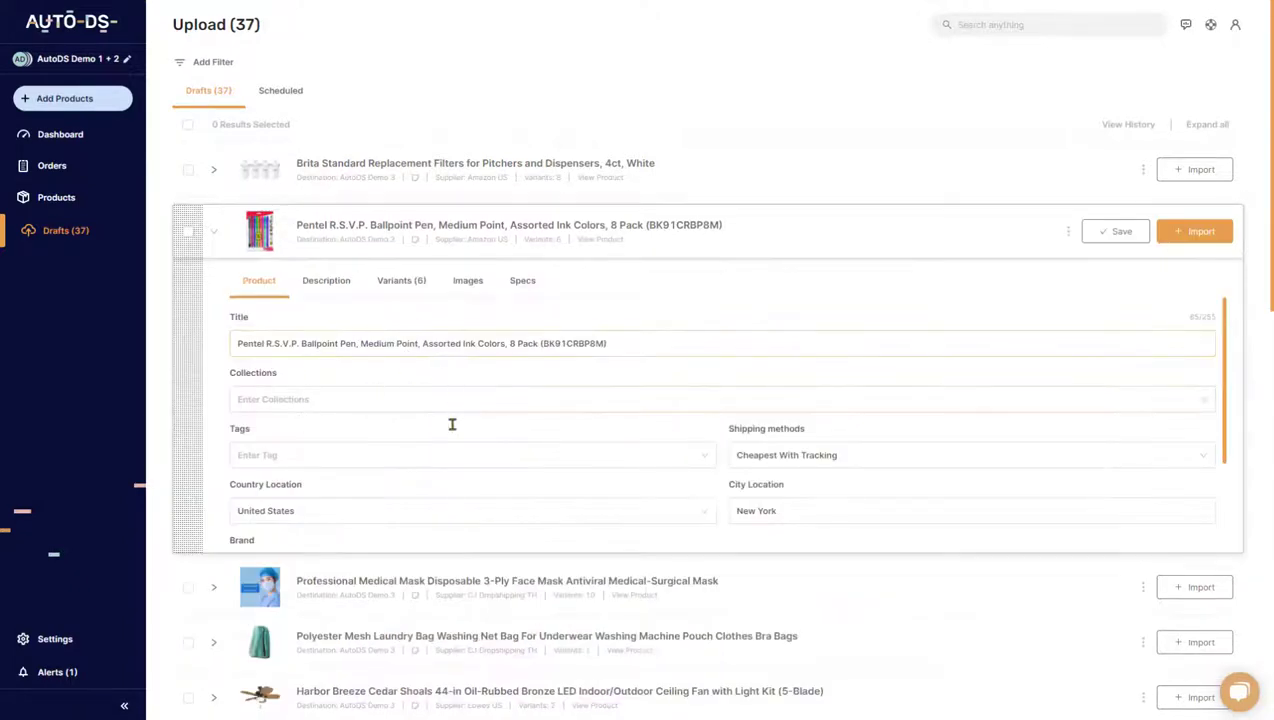
left_click(328, 281)
left_click(403, 282)
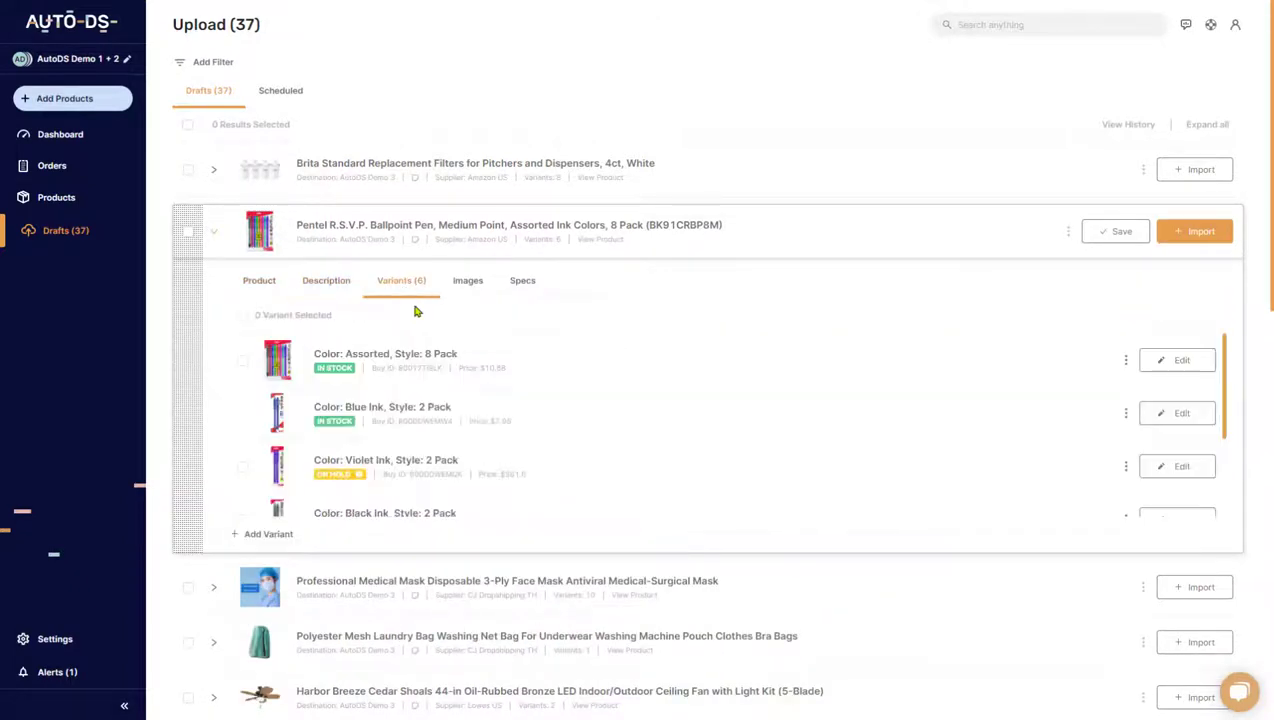
left_click(465, 285)
left_click(521, 284)
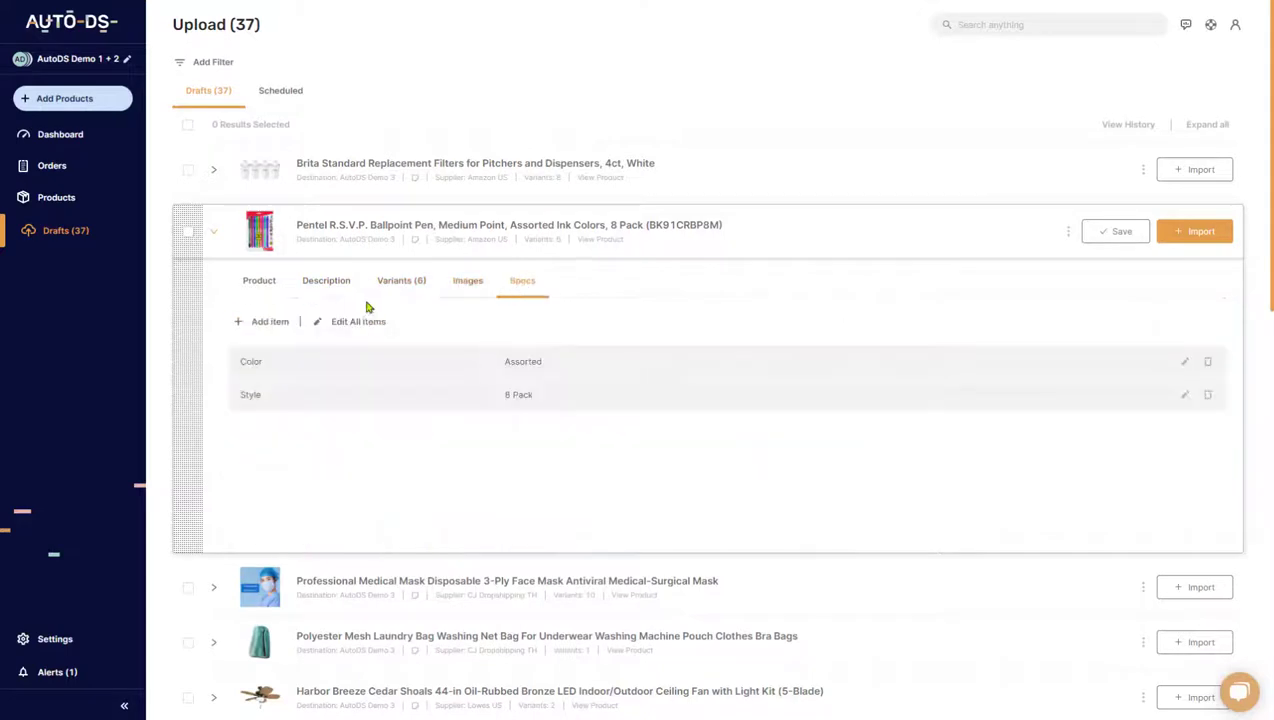
left_click(328, 284)
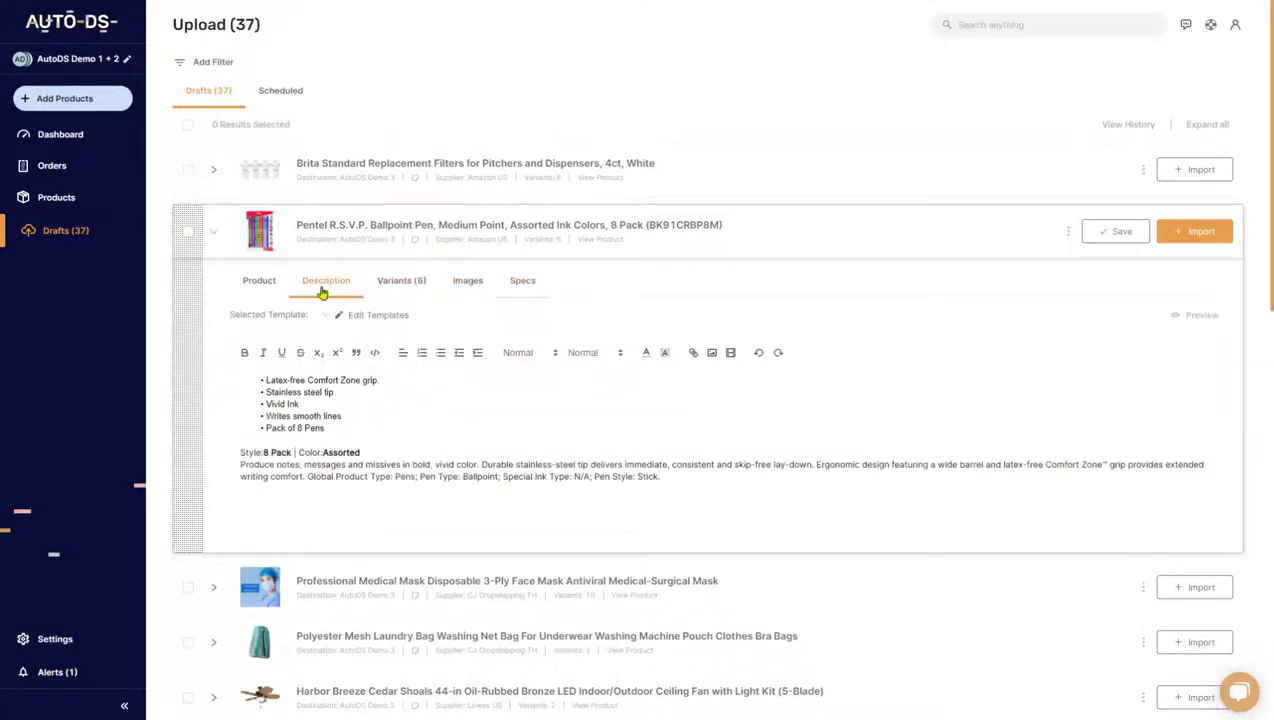
left_click(214, 236)
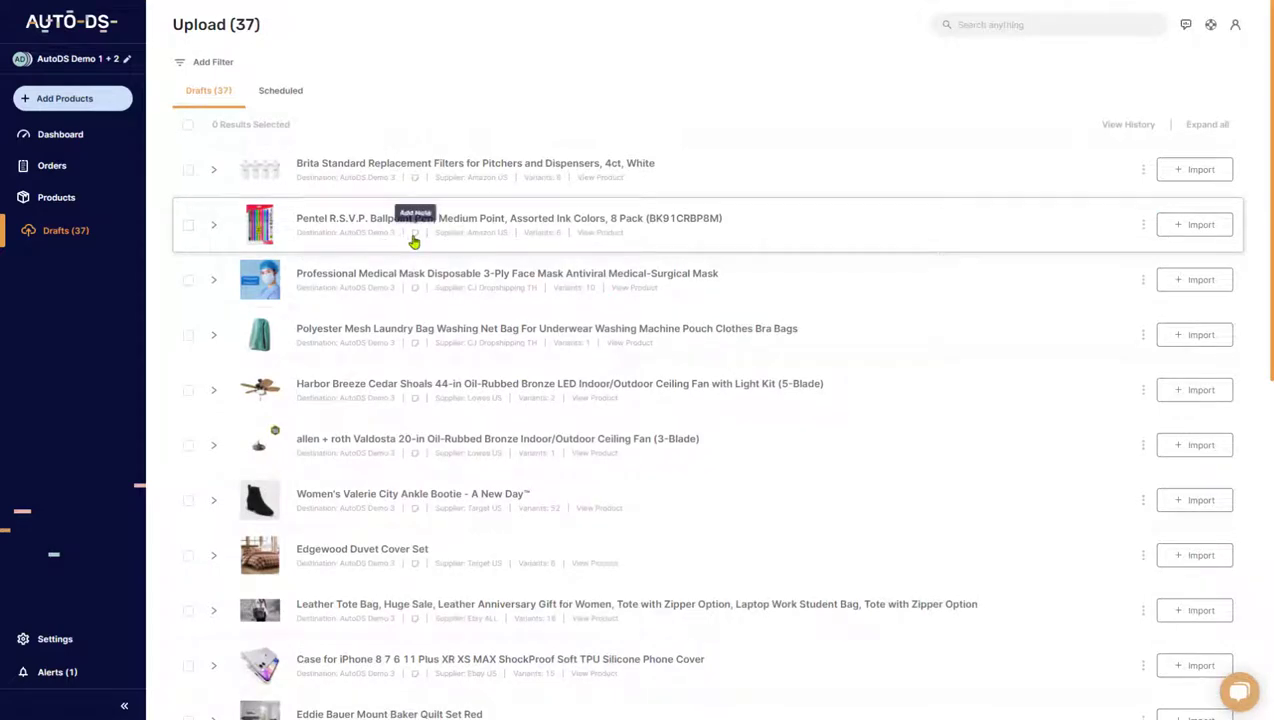
left_click(414, 240)
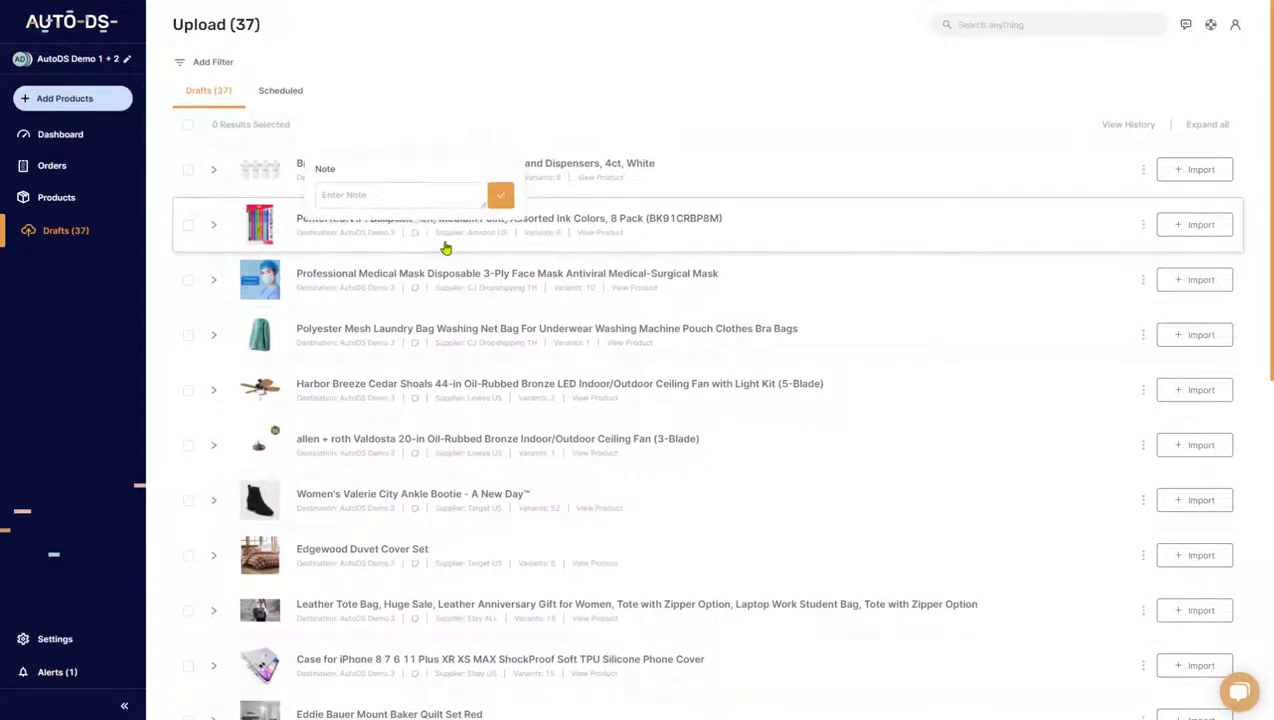
left_click(446, 247)
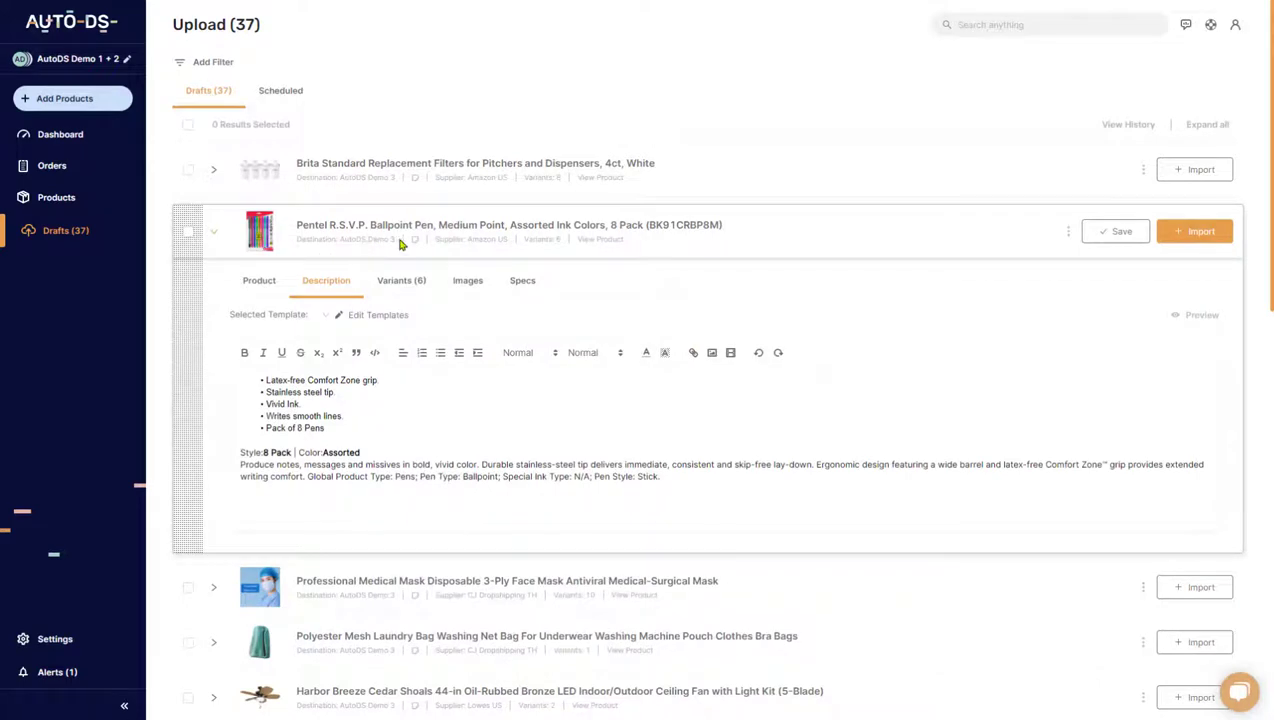
double_click(486, 242)
left_click_drag(316, 248, 383, 247)
left_click(536, 244)
left_click(221, 238)
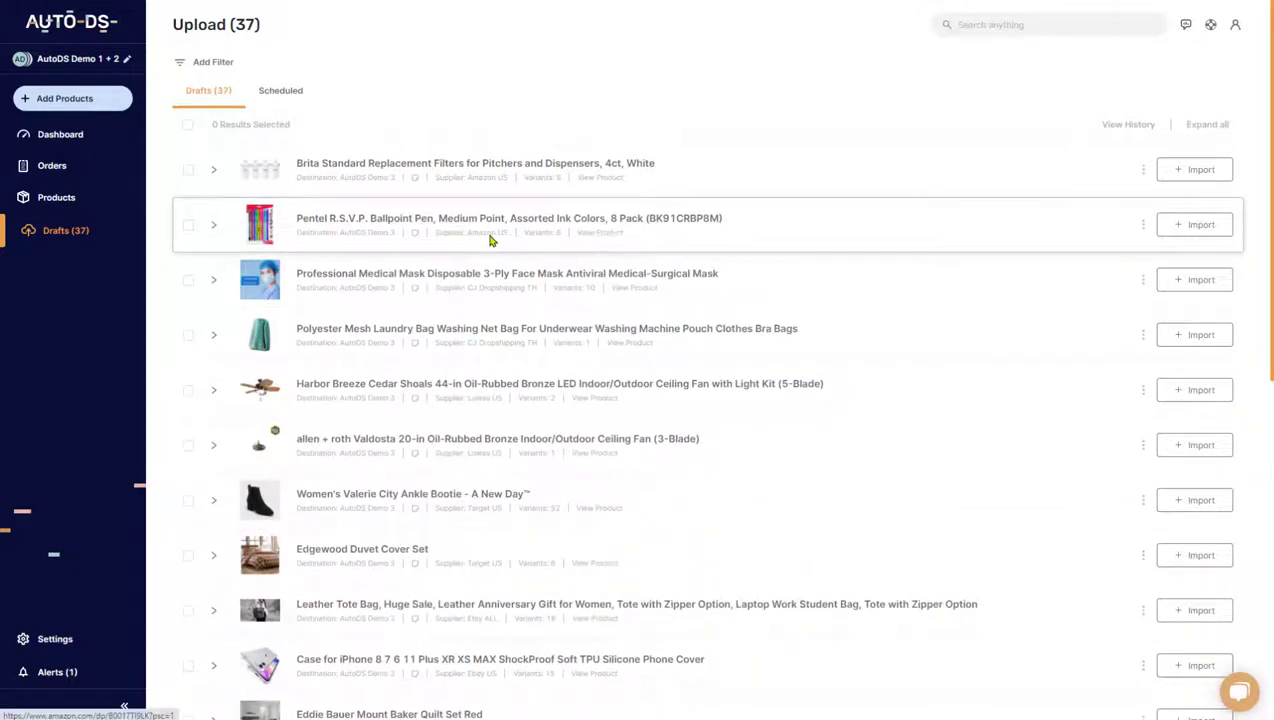
left_click(602, 238)
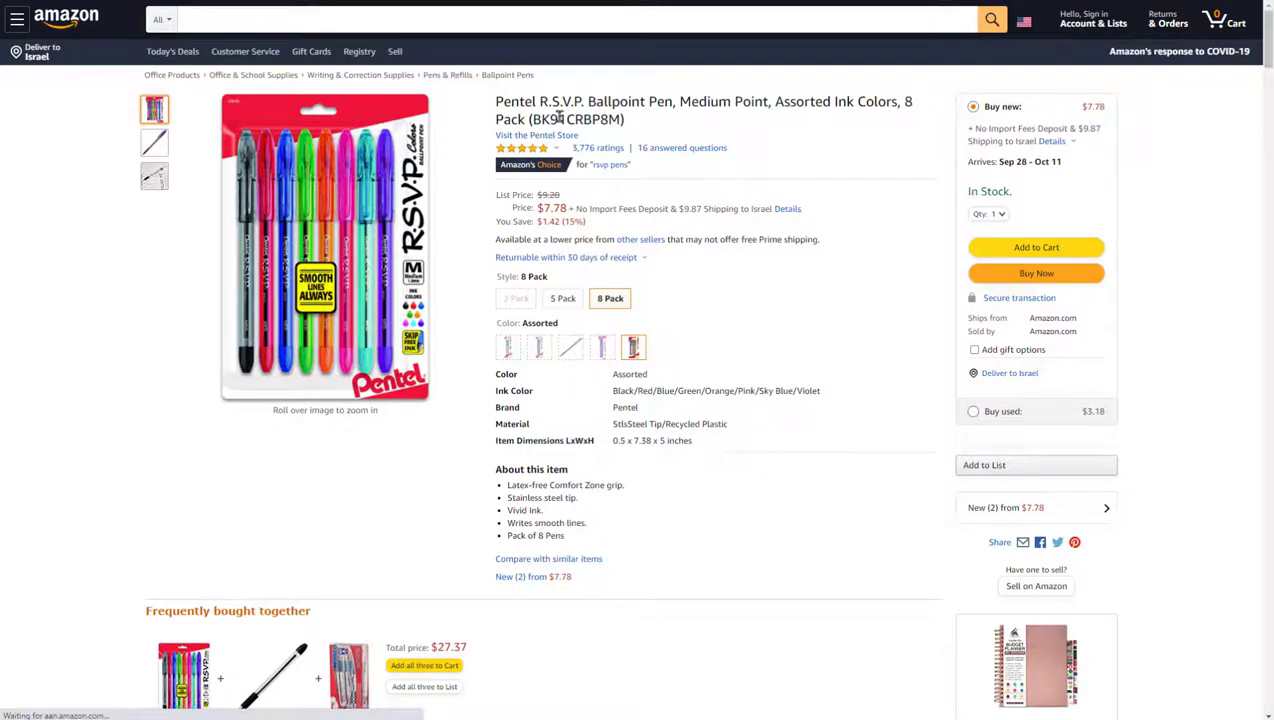
key("ctrl+w")
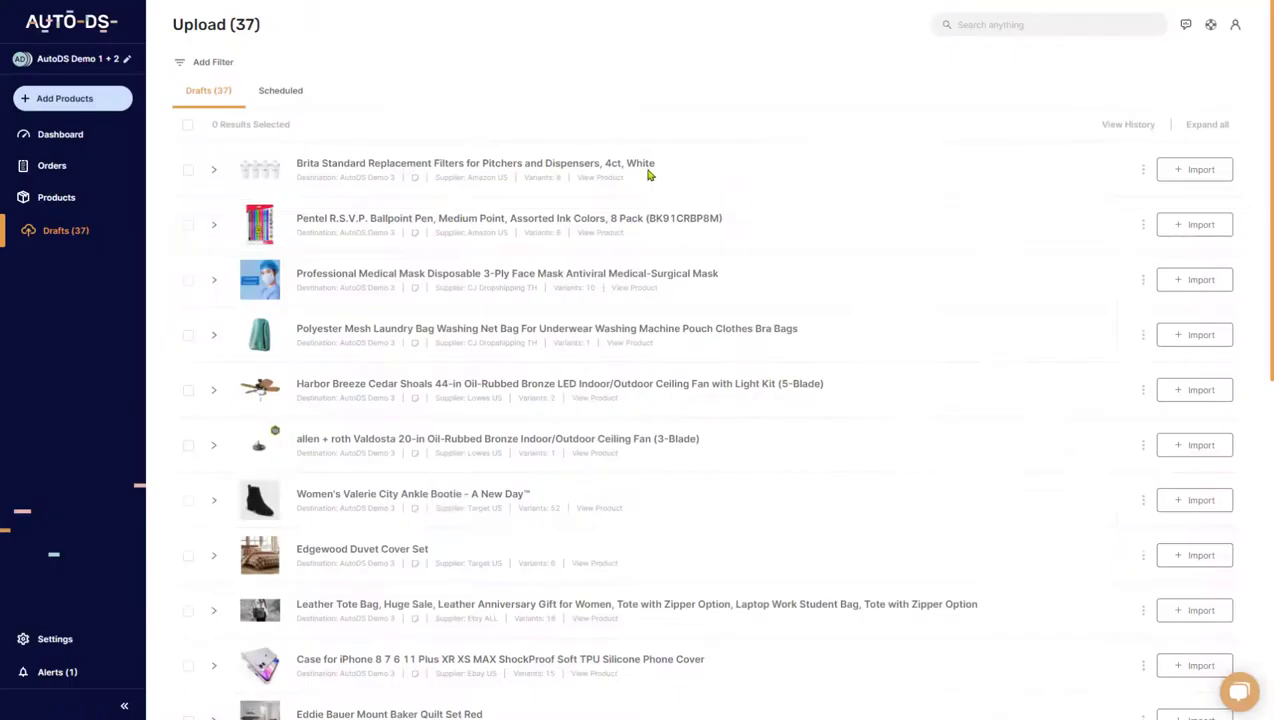
left_click(1143, 226)
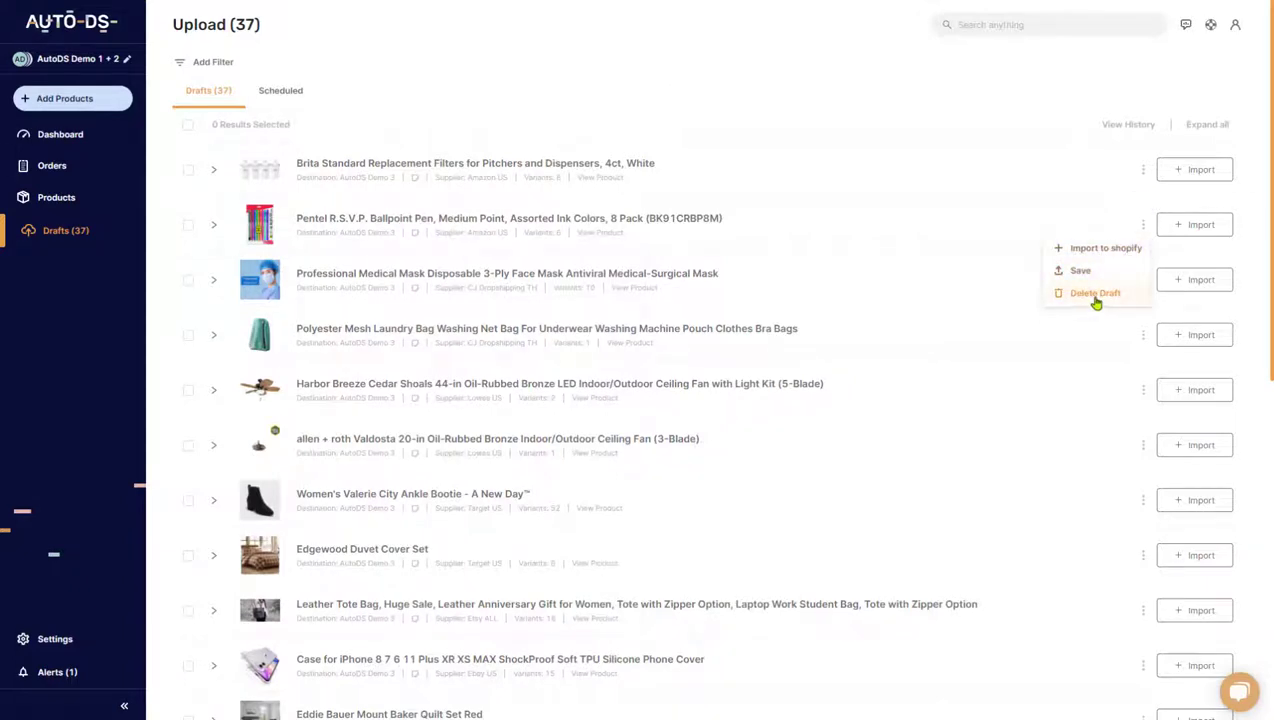
left_click(963, 85)
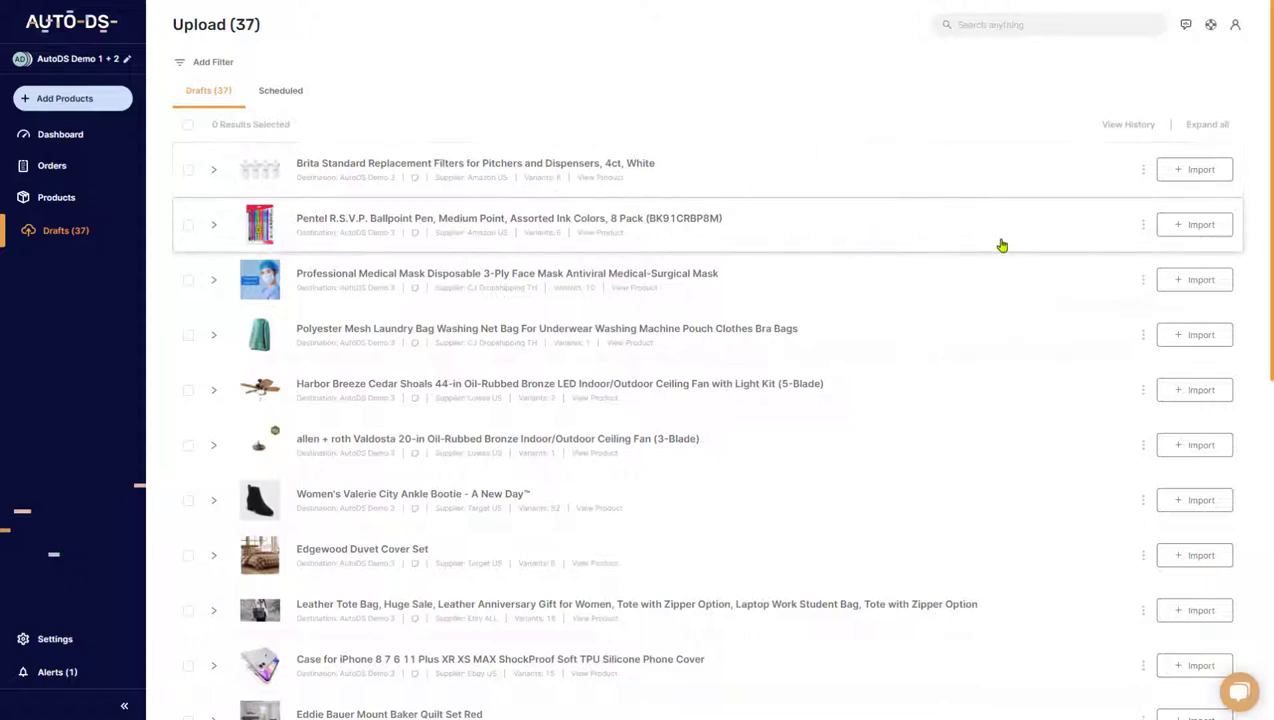
left_click(208, 286)
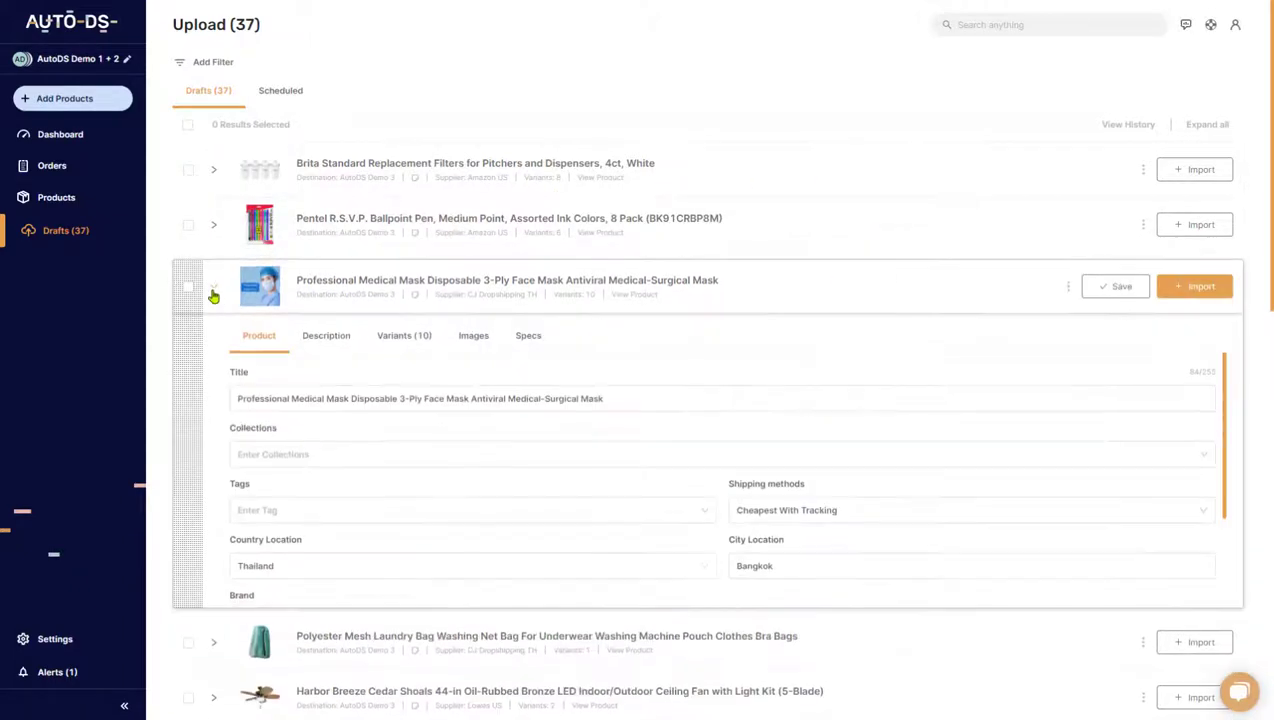
left_click(208, 290)
left_click(217, 395)
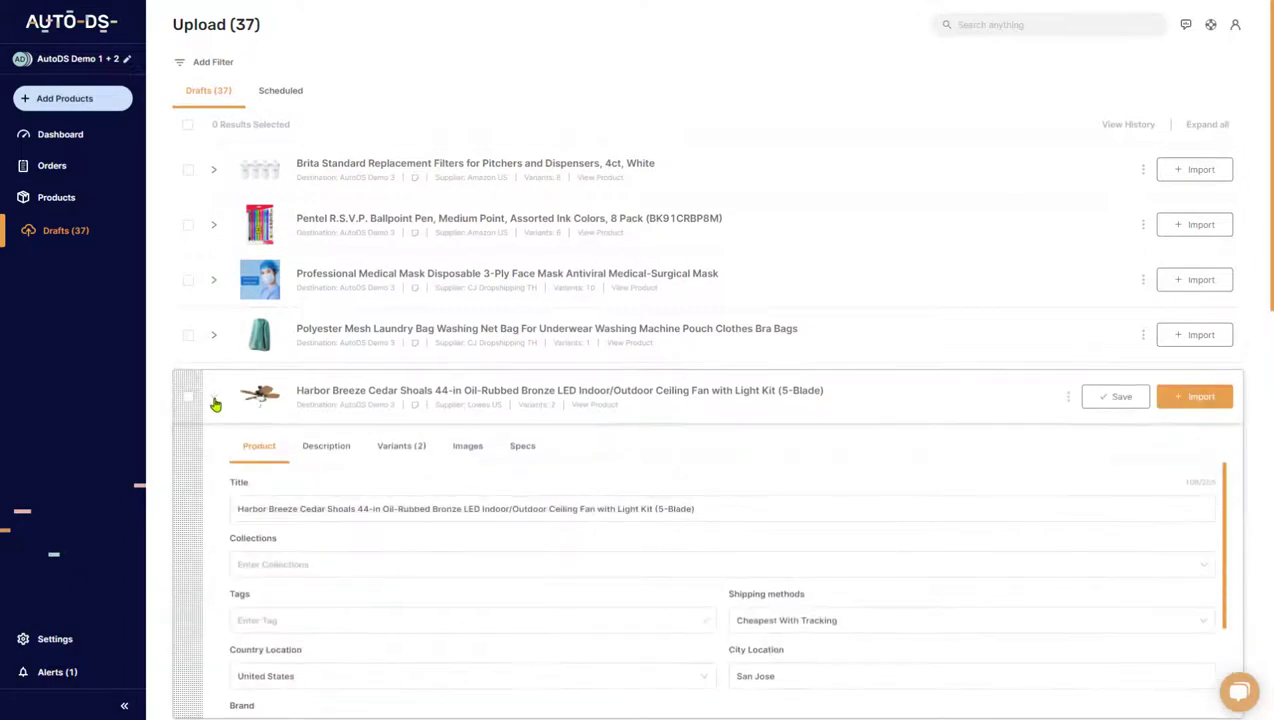
left_click(214, 400)
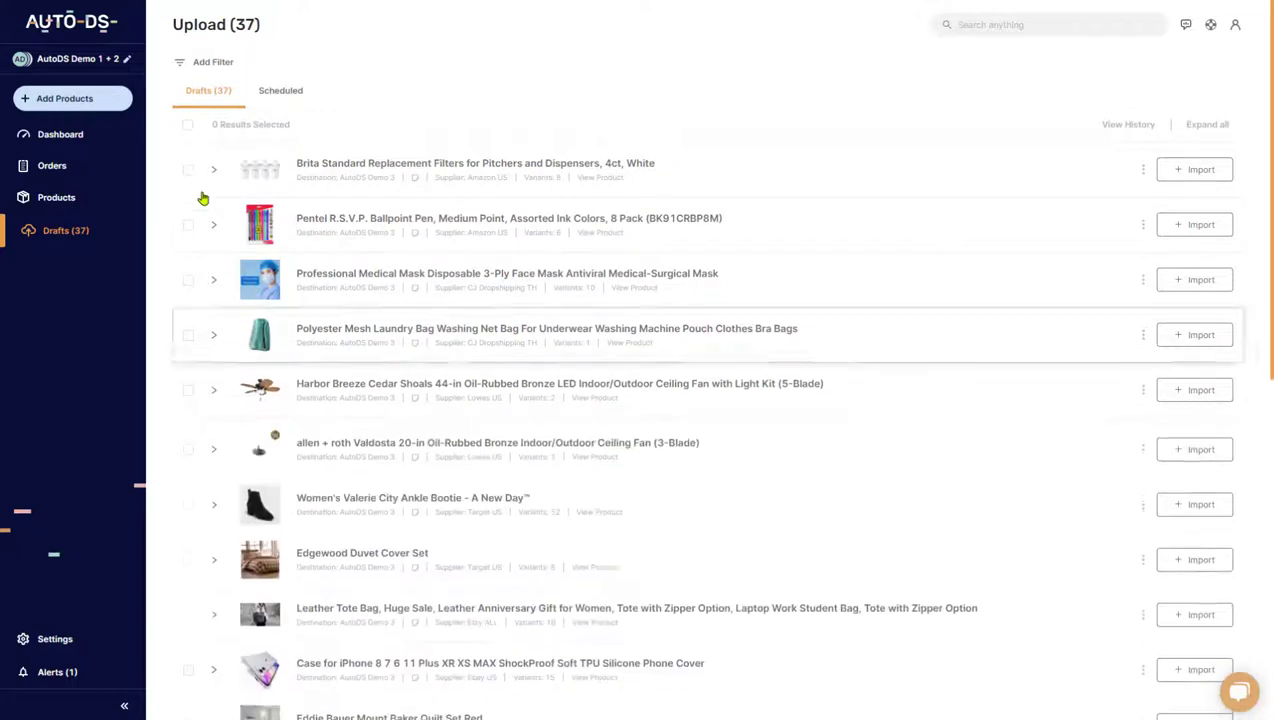
Step: Select all drafts, clear them, then check the Brita, Medical Mask, Harbor Breeze fan and ankle bootie drafts
left_click(188, 127)
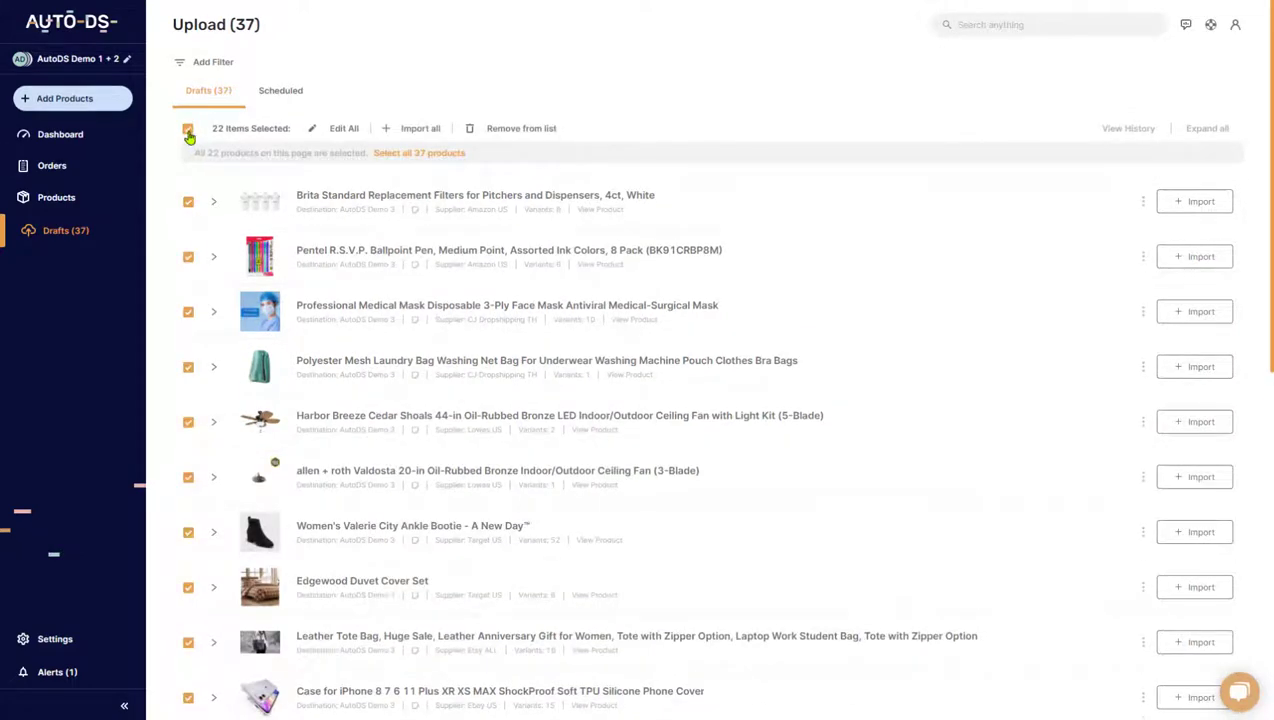
left_click(188, 130)
left_click(188, 177)
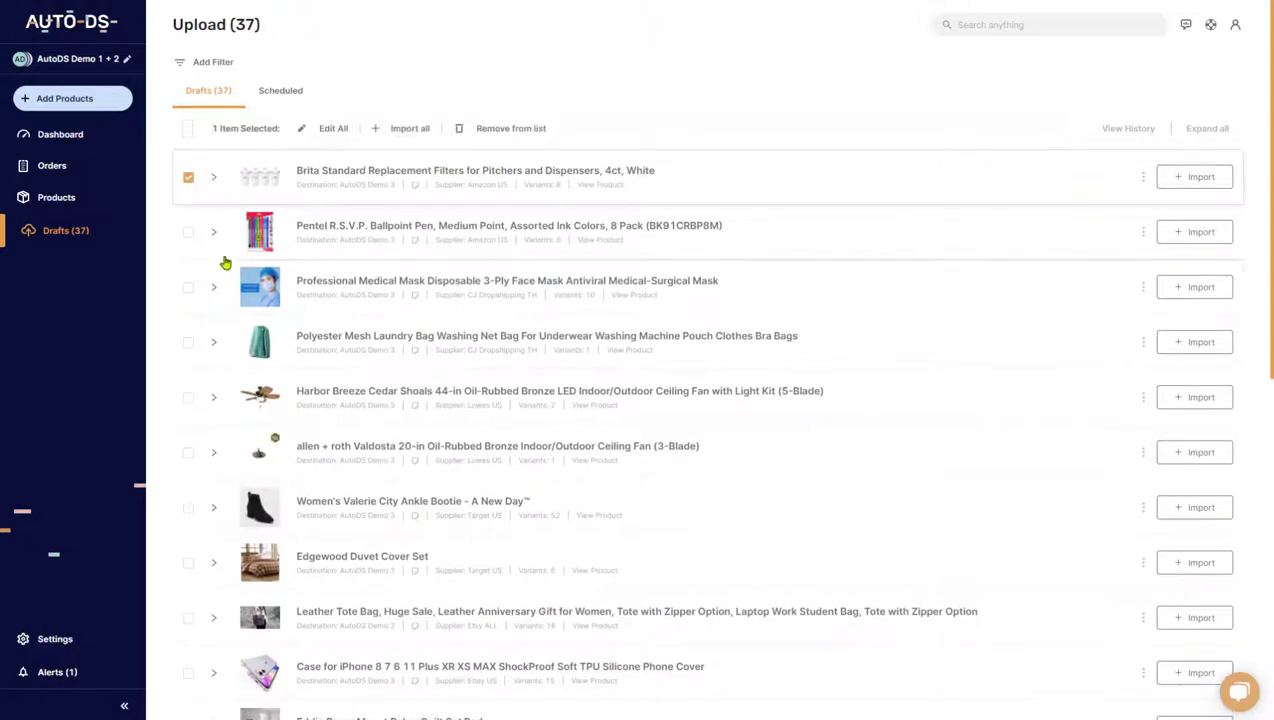
left_click(188, 289)
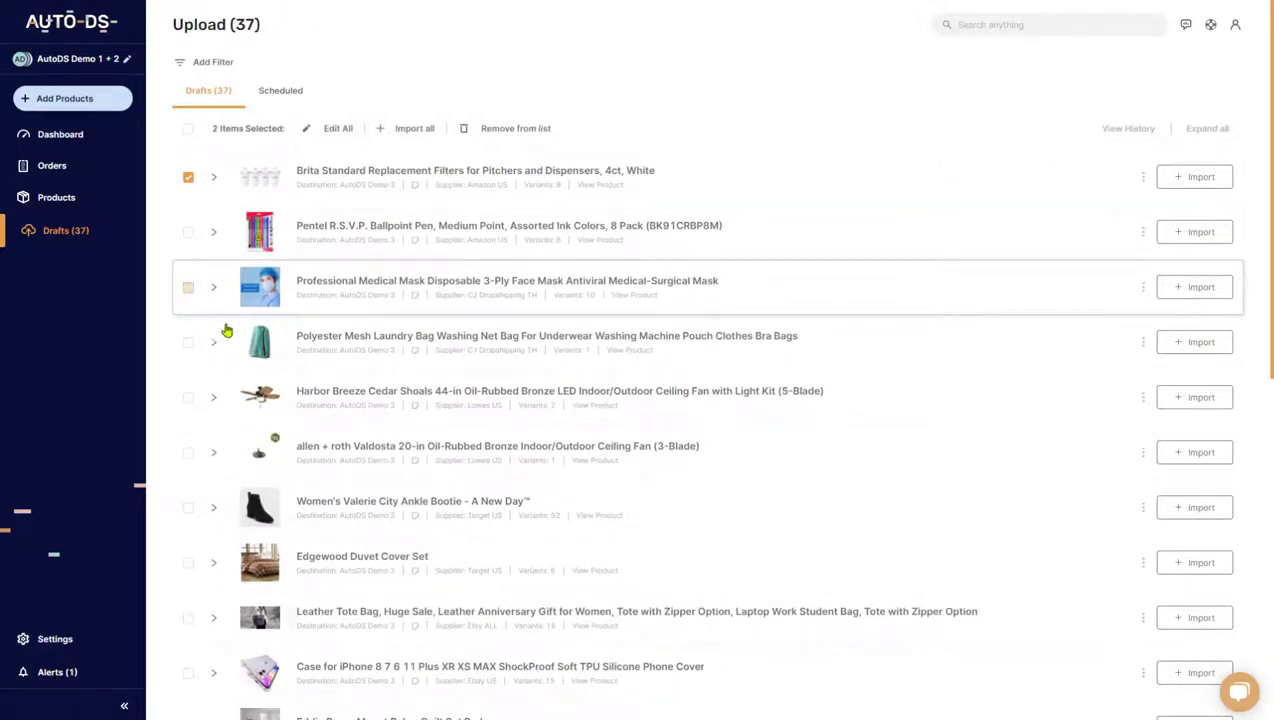
left_click(189, 400)
left_click(188, 508)
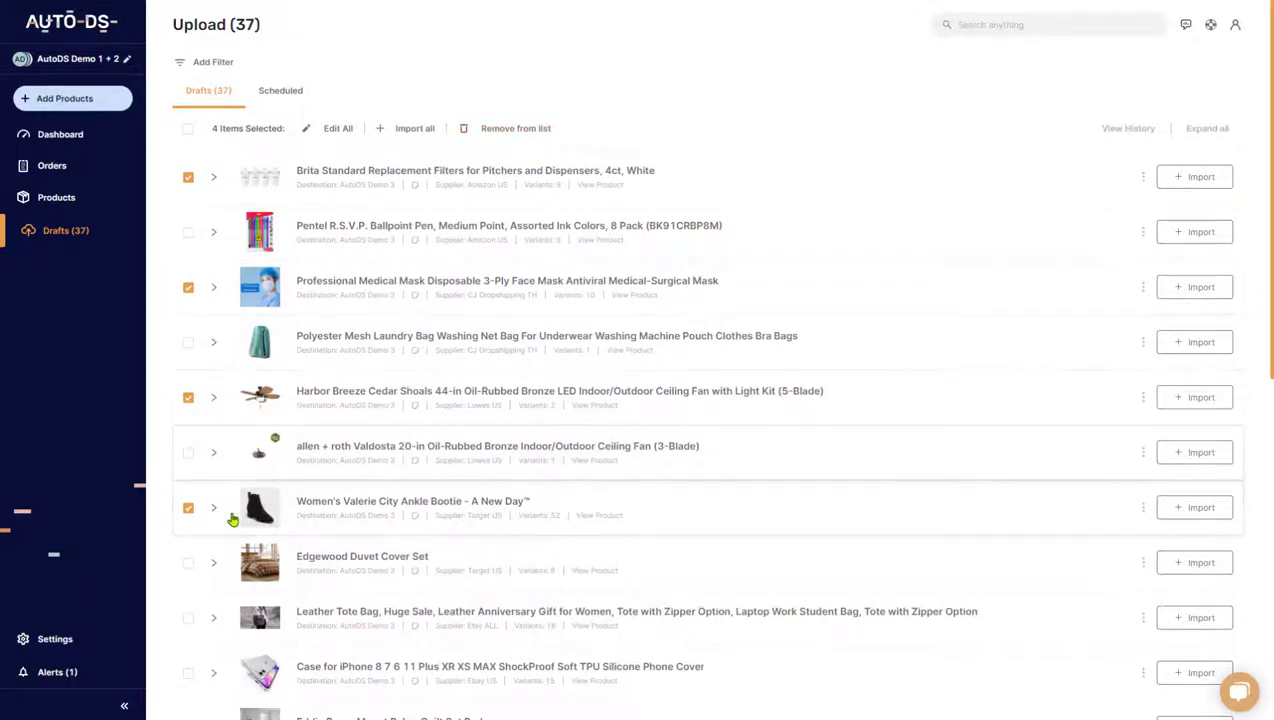
Step: Uncheck those four drafts so 0 are selected, and bring up the filter field list
left_click(189, 511)
left_click(189, 397)
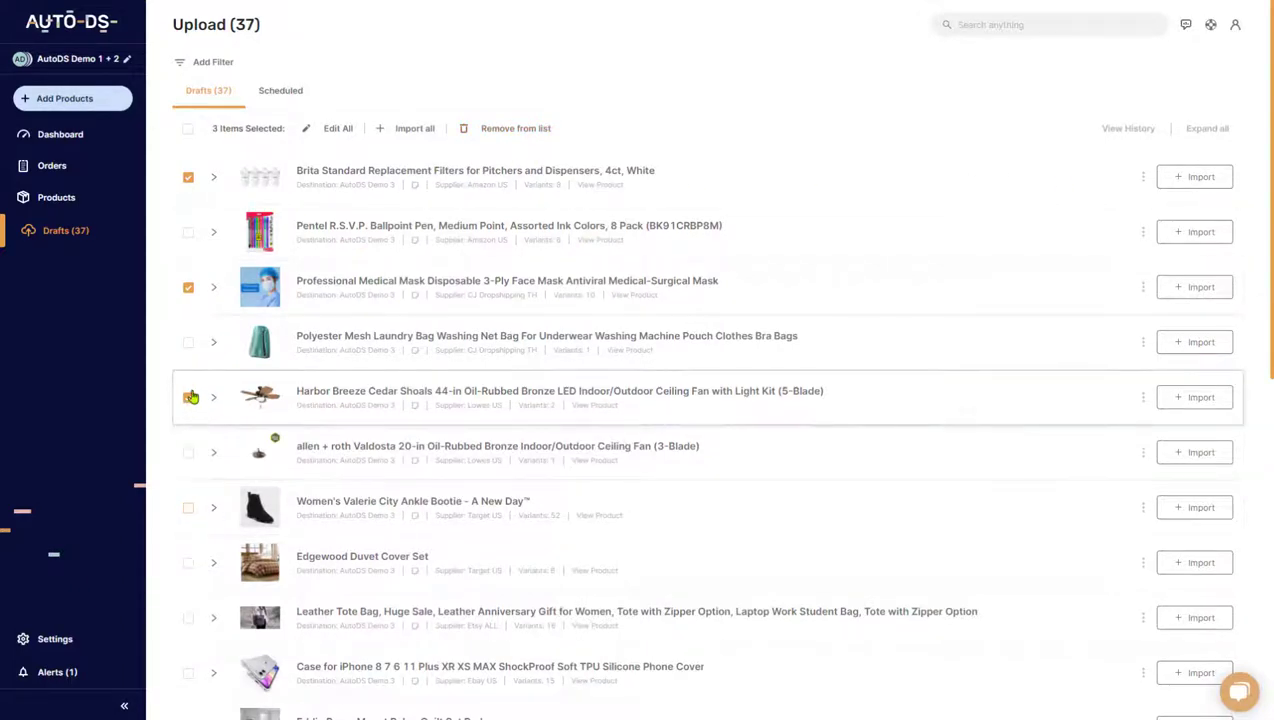
left_click(189, 285)
left_click(188, 177)
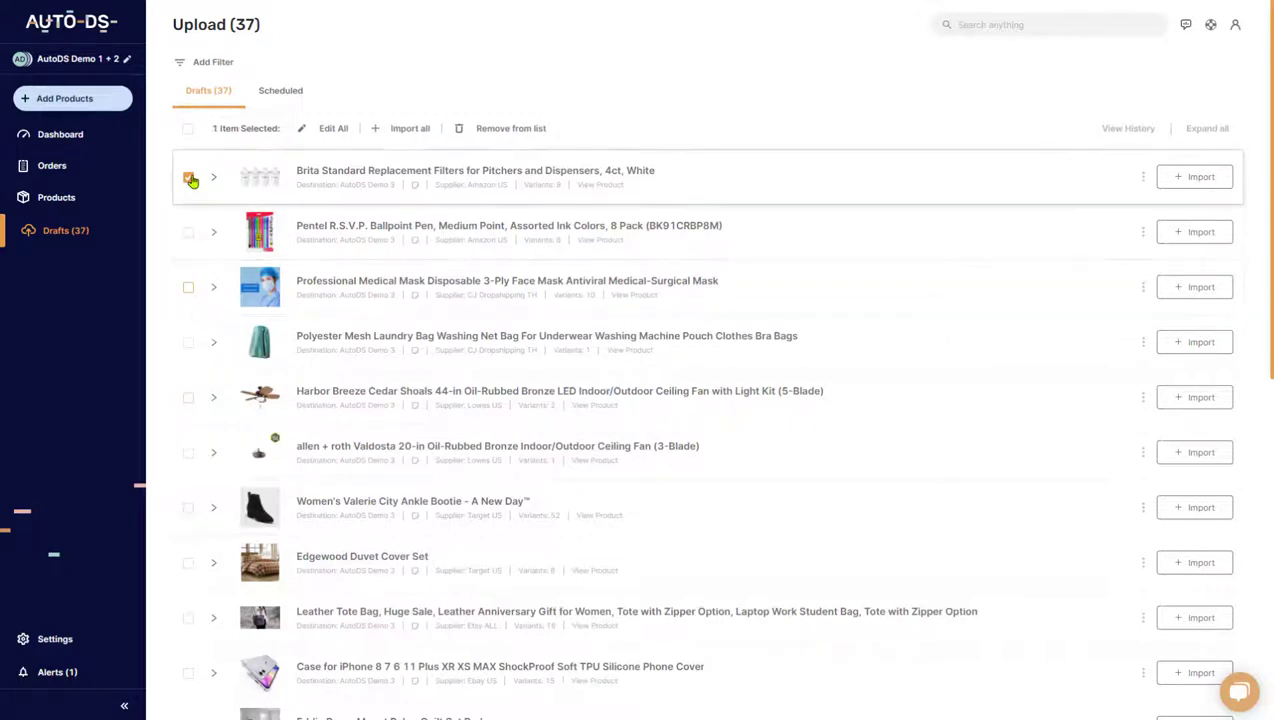
left_click(213, 63)
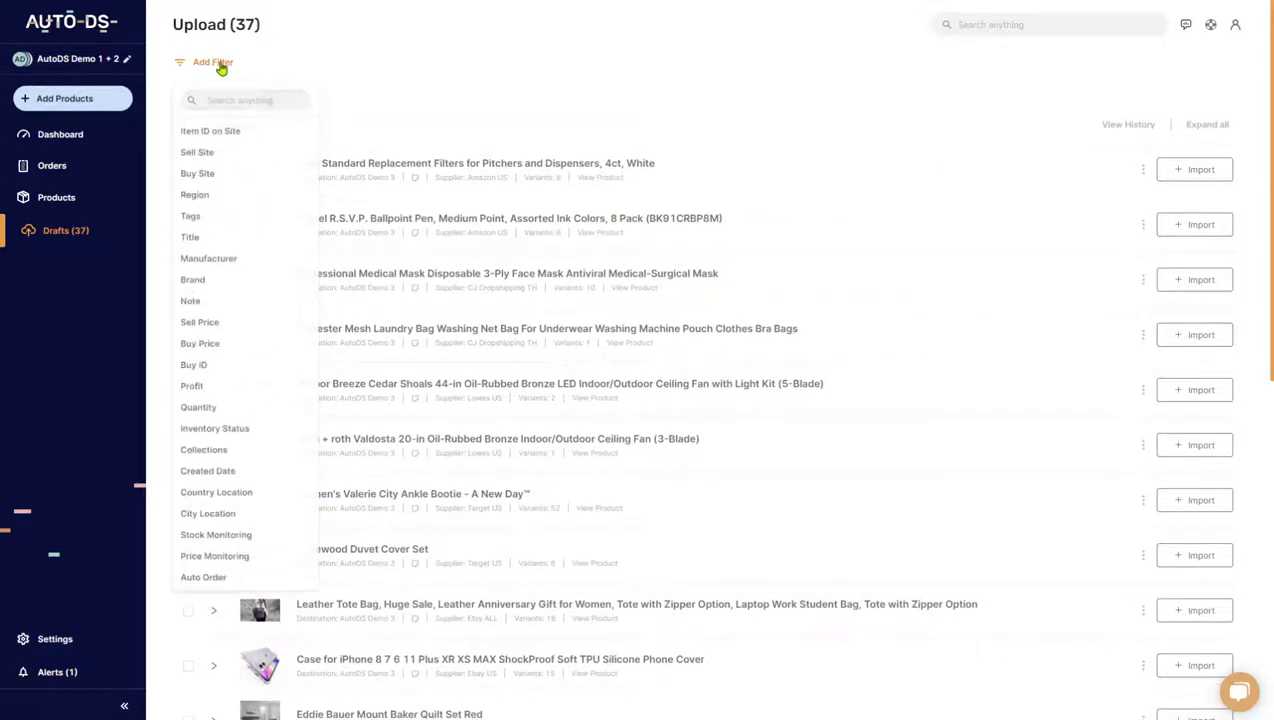
Step: Add a Buy Price filter with the condition Less Than 10 to the drafts list
left_click(213, 63)
left_click(216, 63)
left_click(466, 124)
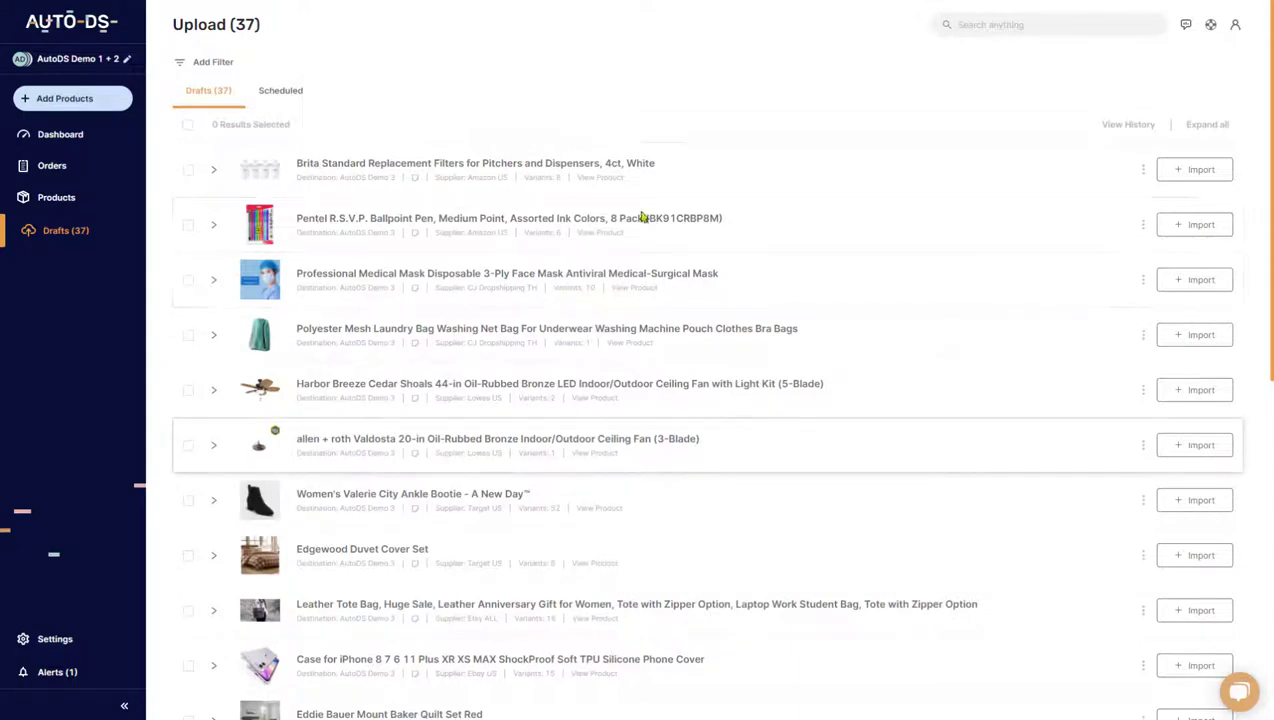
scroll(495, 472, "down", 3)
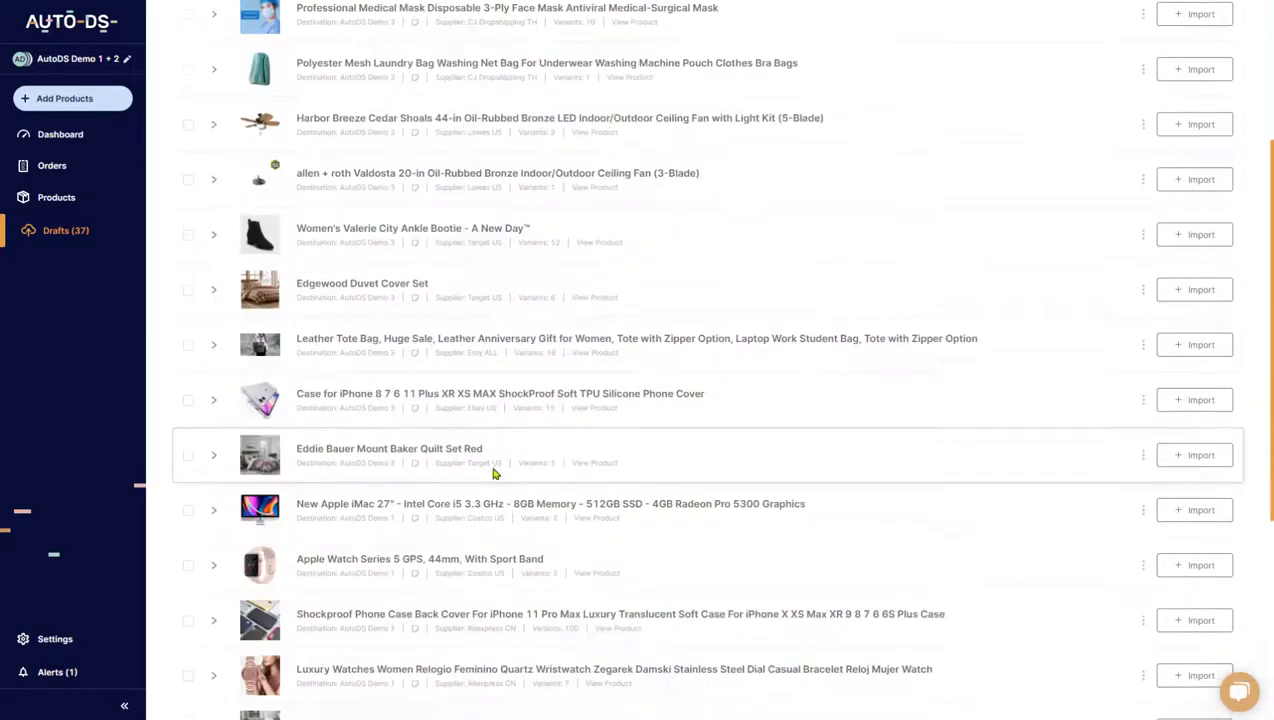
scroll(460, 462, "up", 3)
left_click(222, 63)
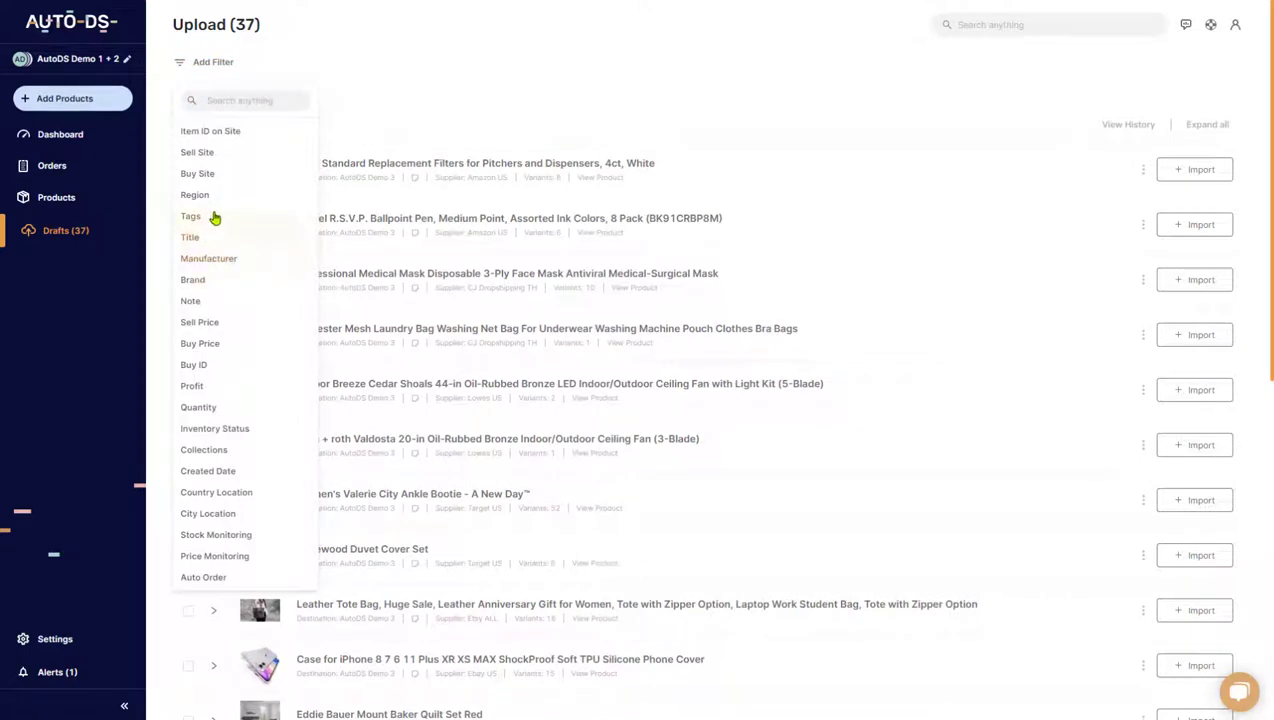
left_click(222, 343)
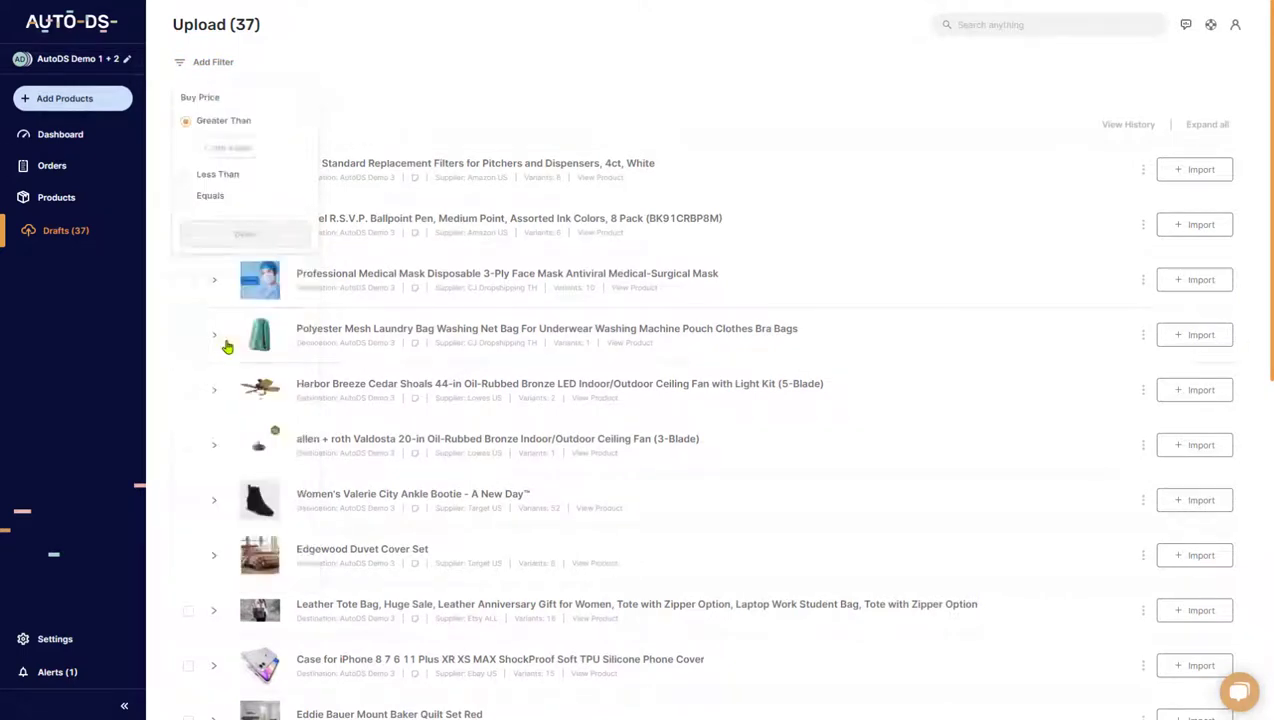
left_click(220, 176)
type("15")
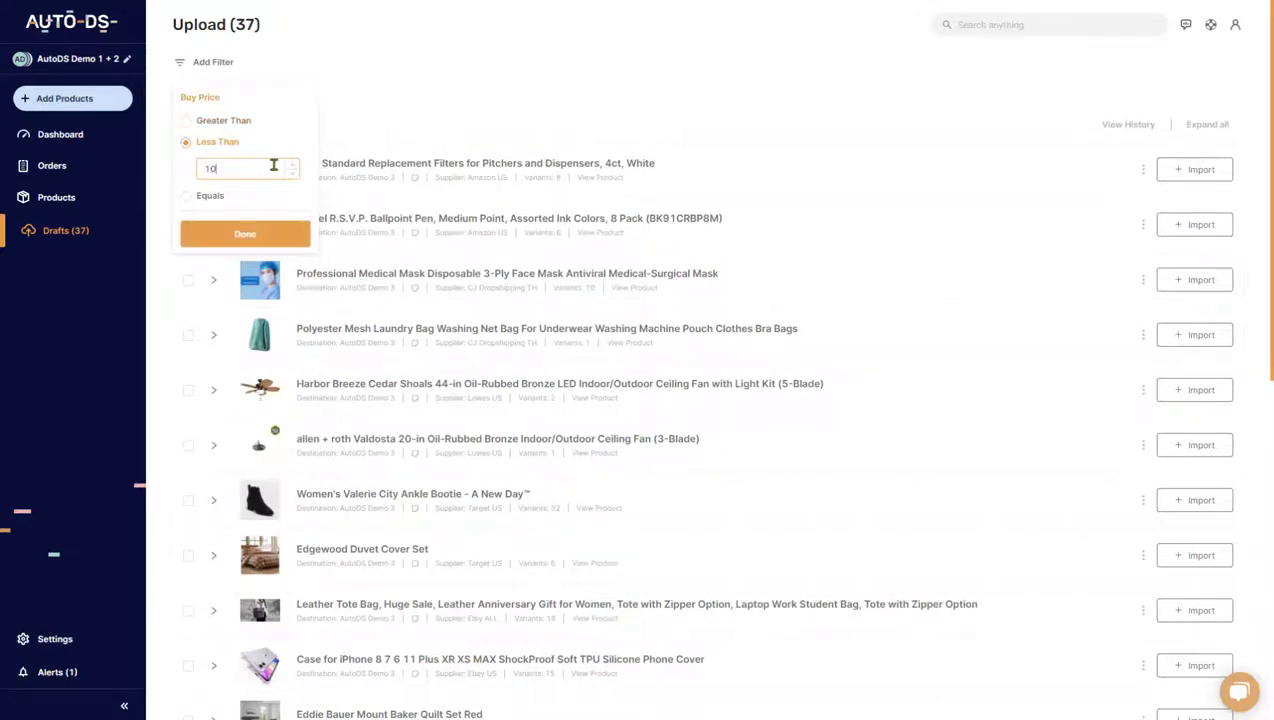
left_click(255, 245)
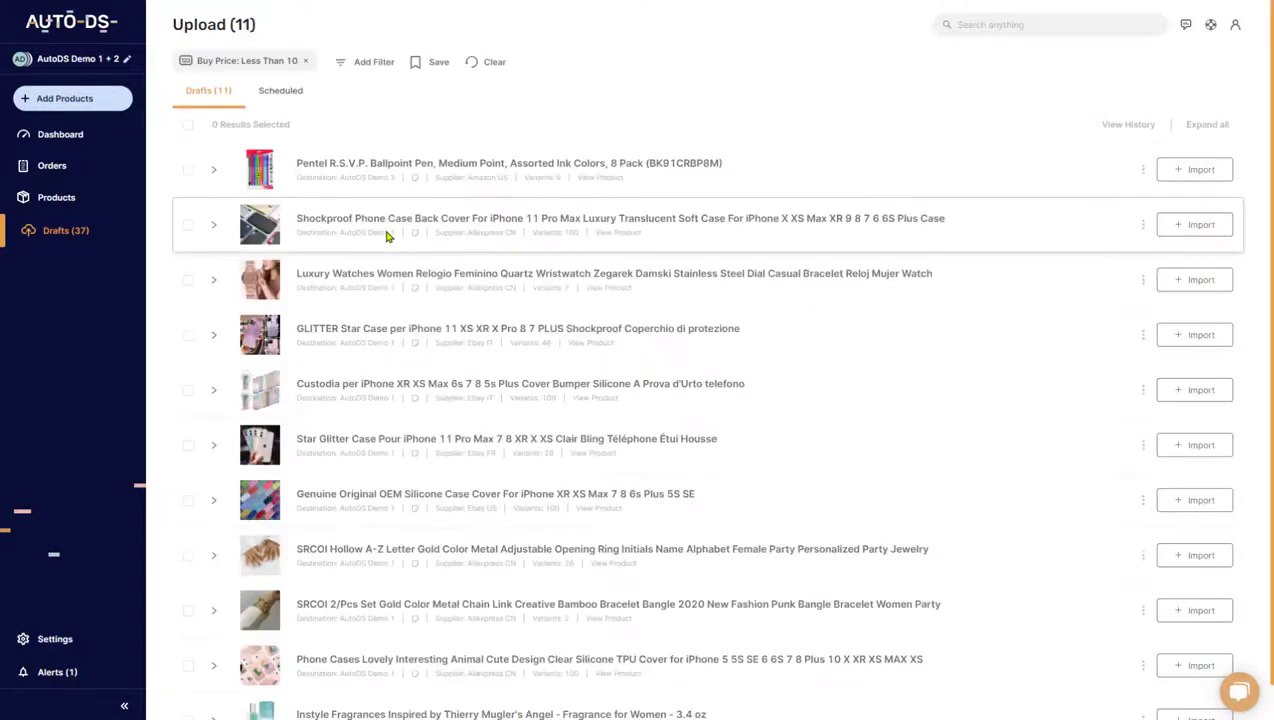
Step: Scroll through the 11 drafts under $10, then bring up the filter fields for another filter
scroll(420, 285, "down", 1)
scroll(420, 287, "up", 1)
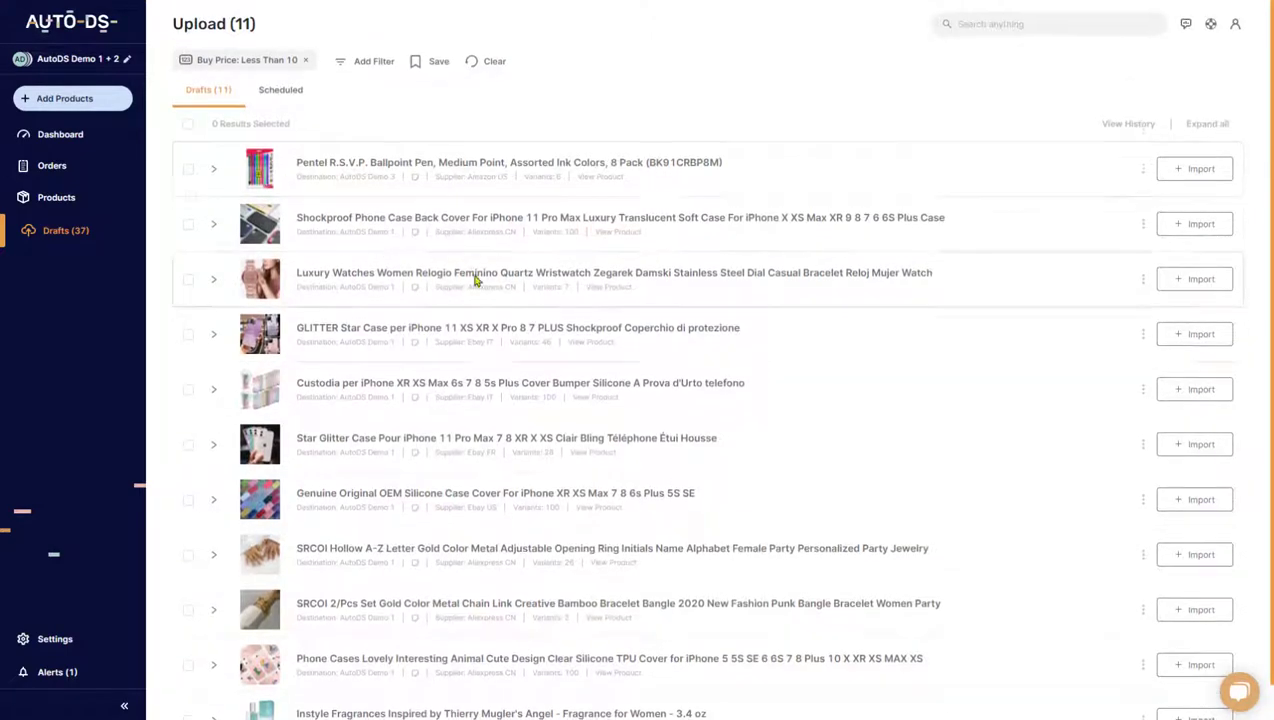
scroll(476, 280, "down", 1)
scroll(347, 208, "up", 1)
scroll(375, 556, "down", 1)
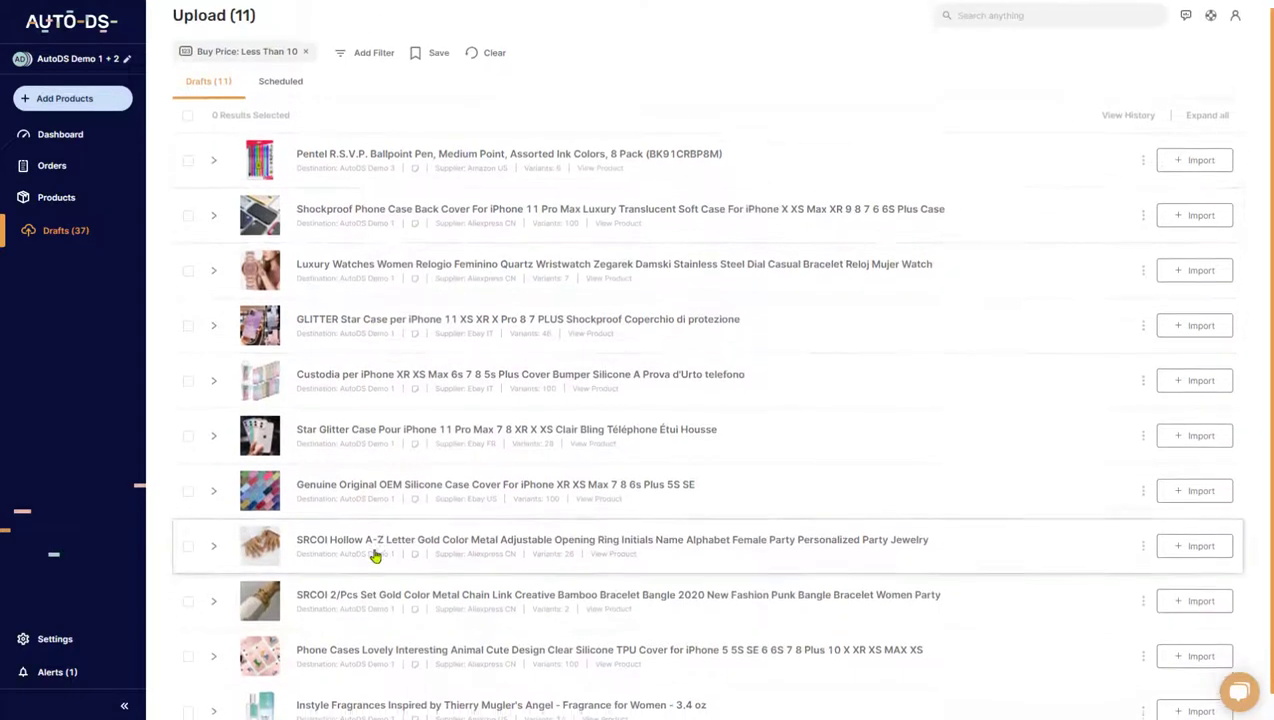
scroll(375, 556, "down", 1)
scroll(370, 512, "up", 1)
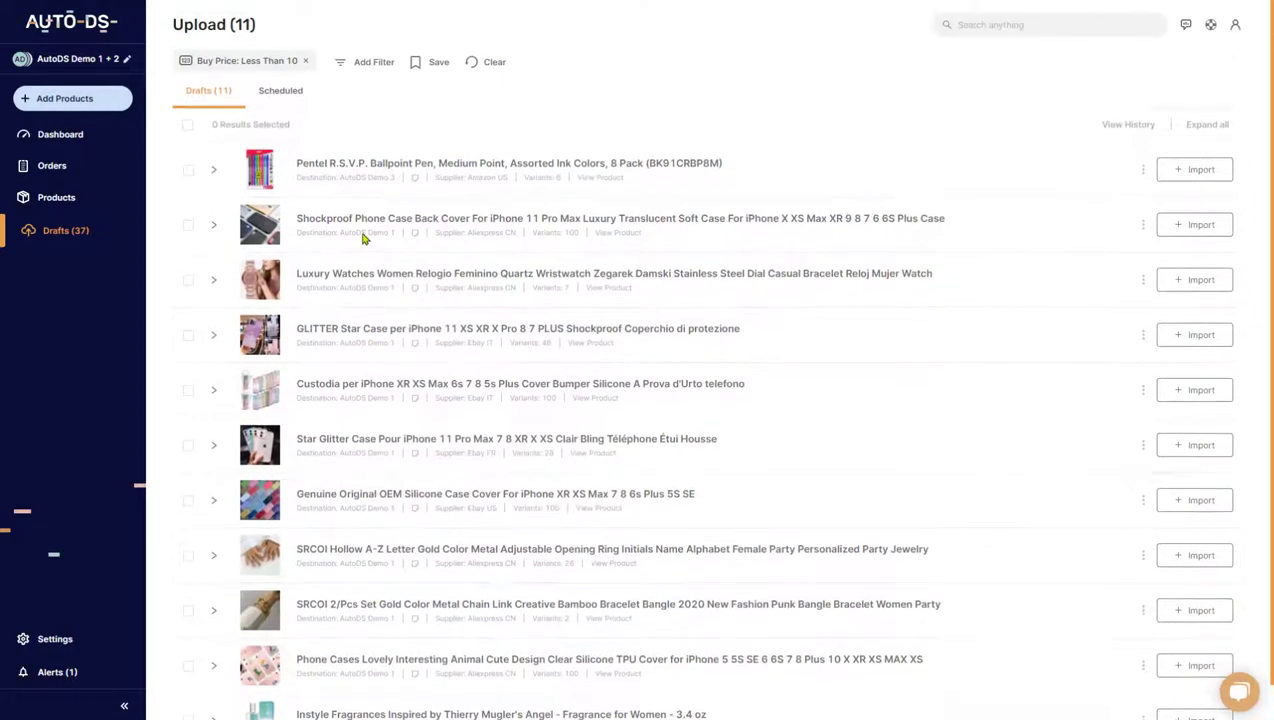
left_click(372, 66)
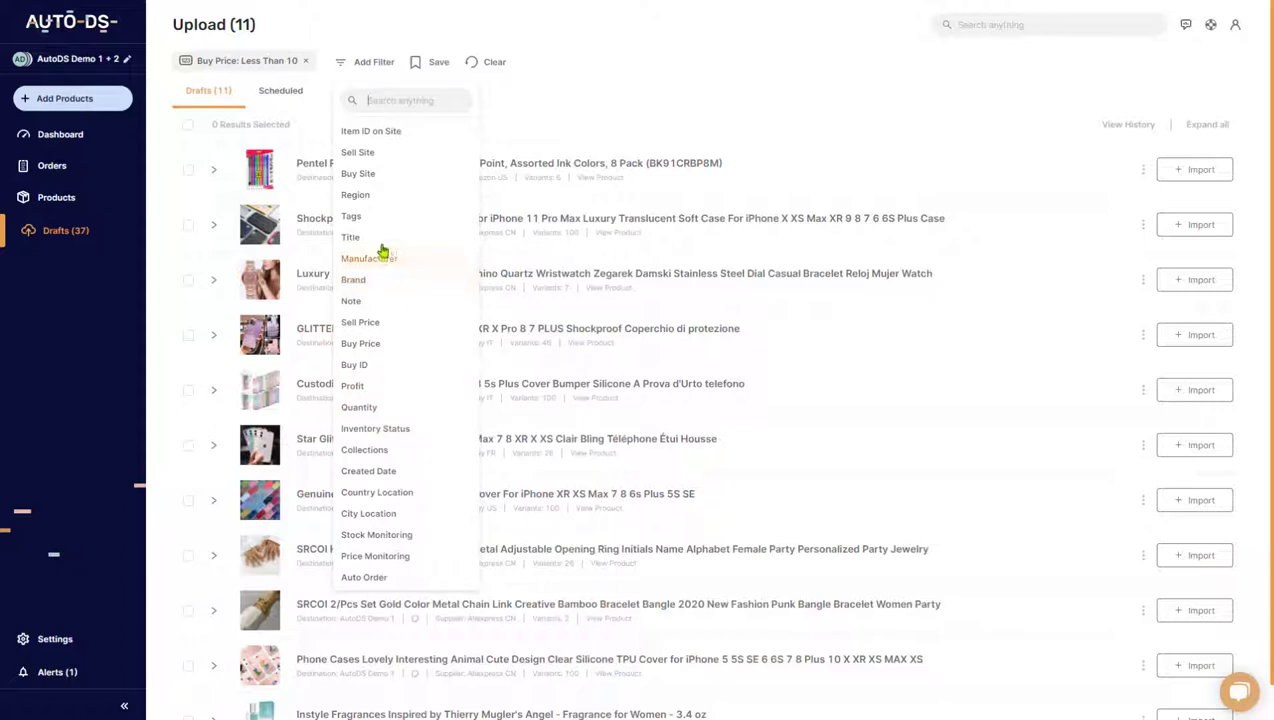
Step: Add a Buy Site filter set to Aliexpress alongside the buy price filter
left_click(359, 173)
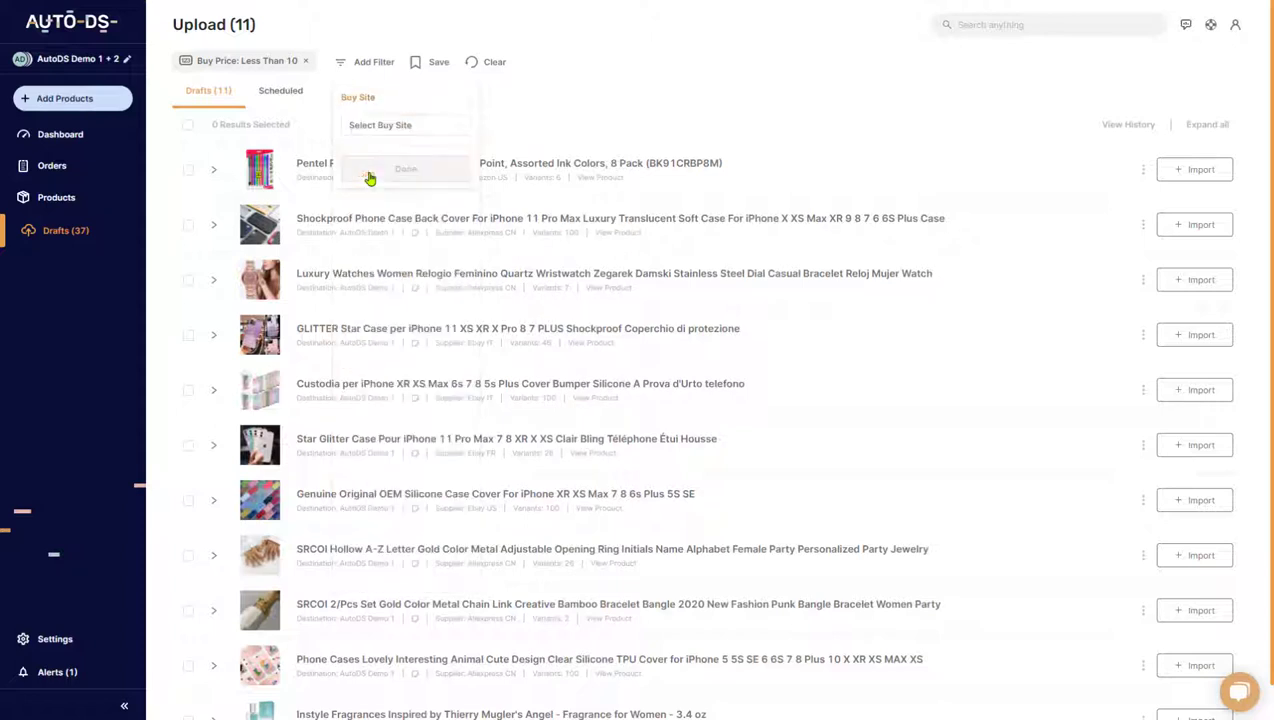
left_click(402, 130)
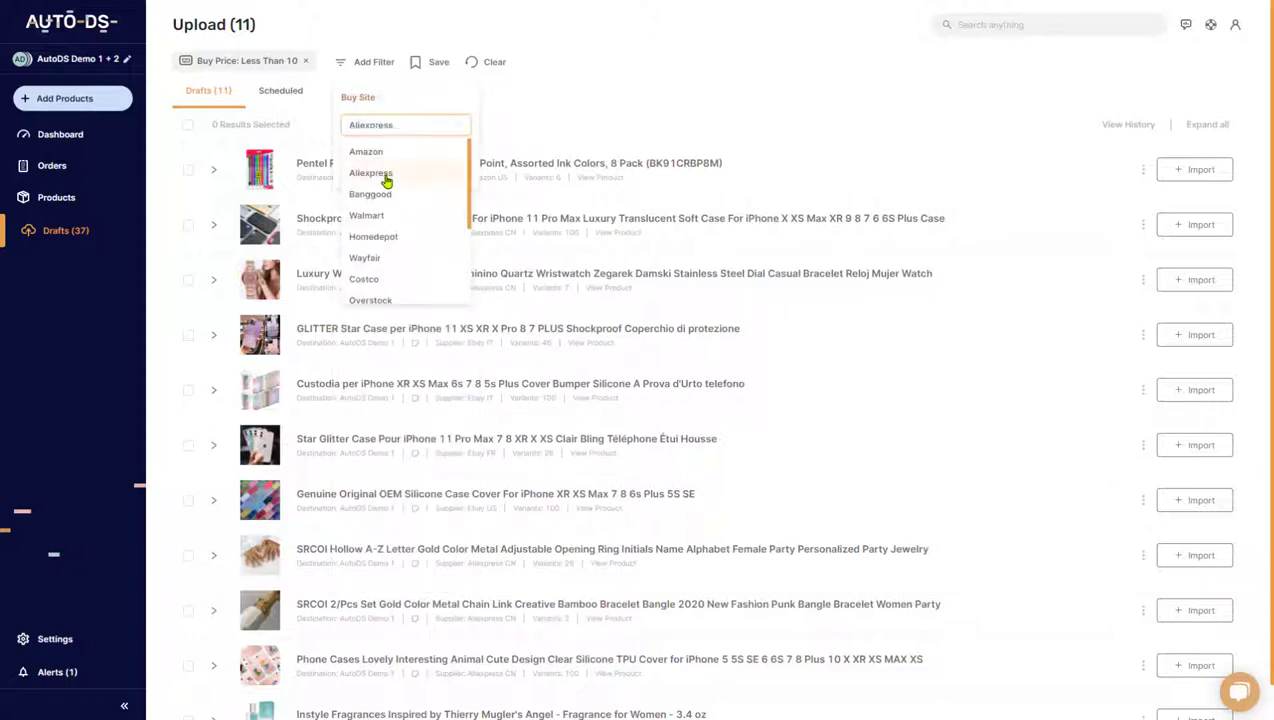
left_click(388, 176)
left_click(391, 172)
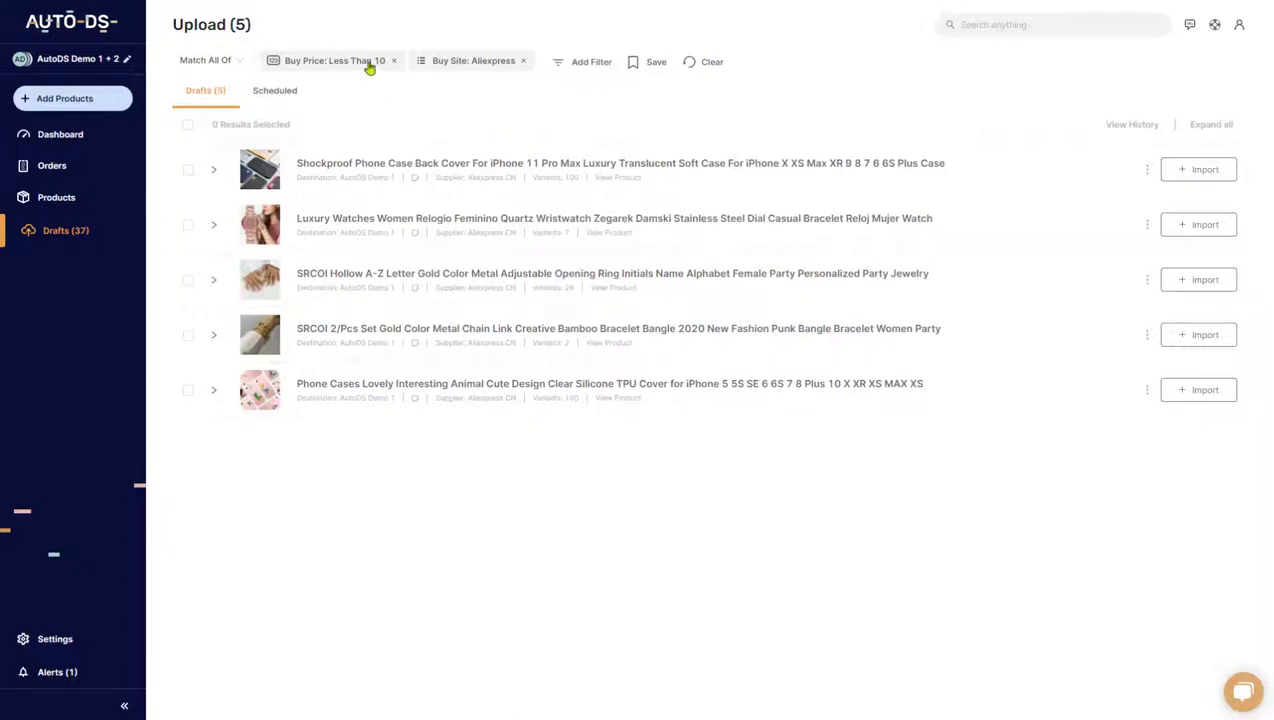
Step: Switch the filter combination from Match All Of to Match Any Of
left_click(236, 63)
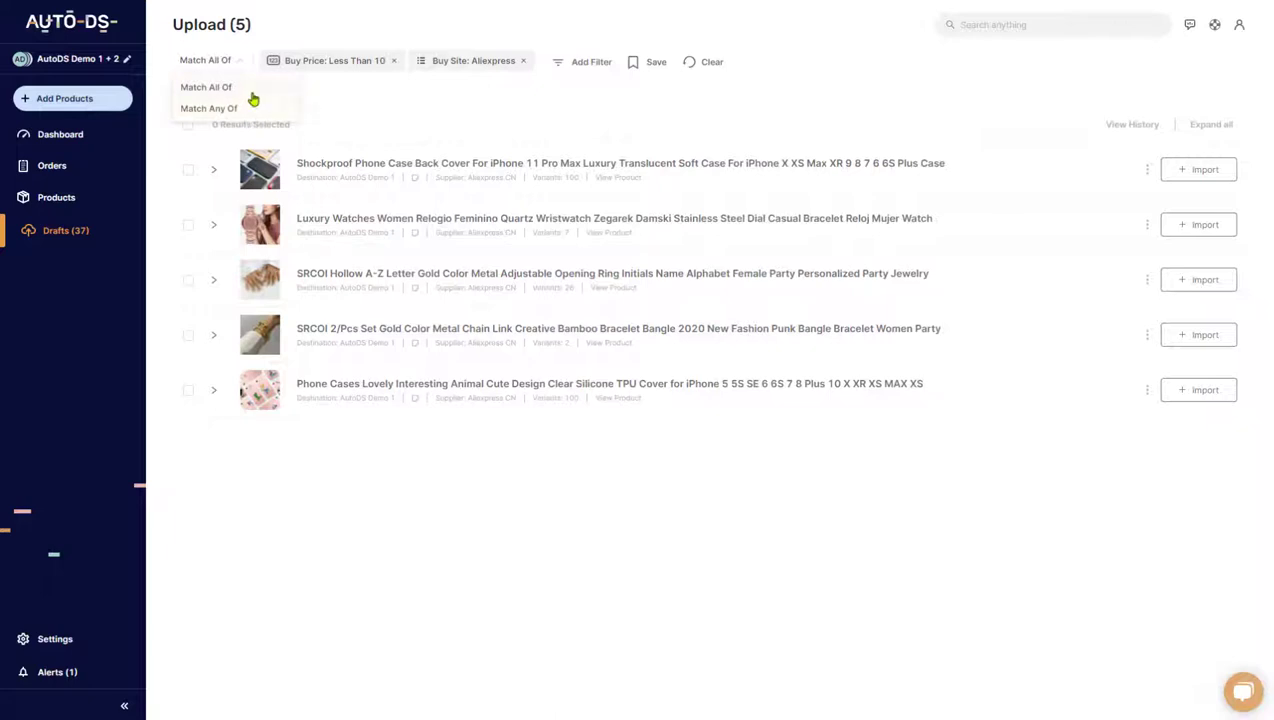
left_click(373, 117)
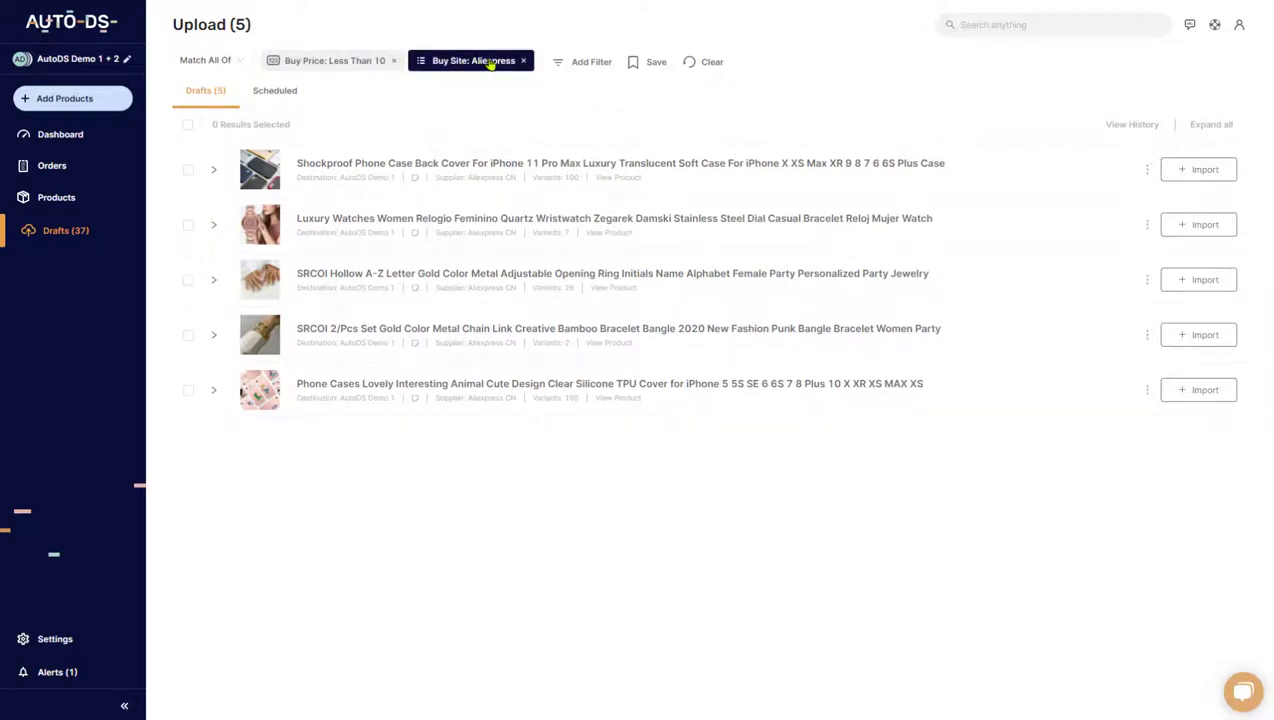
left_click(207, 62)
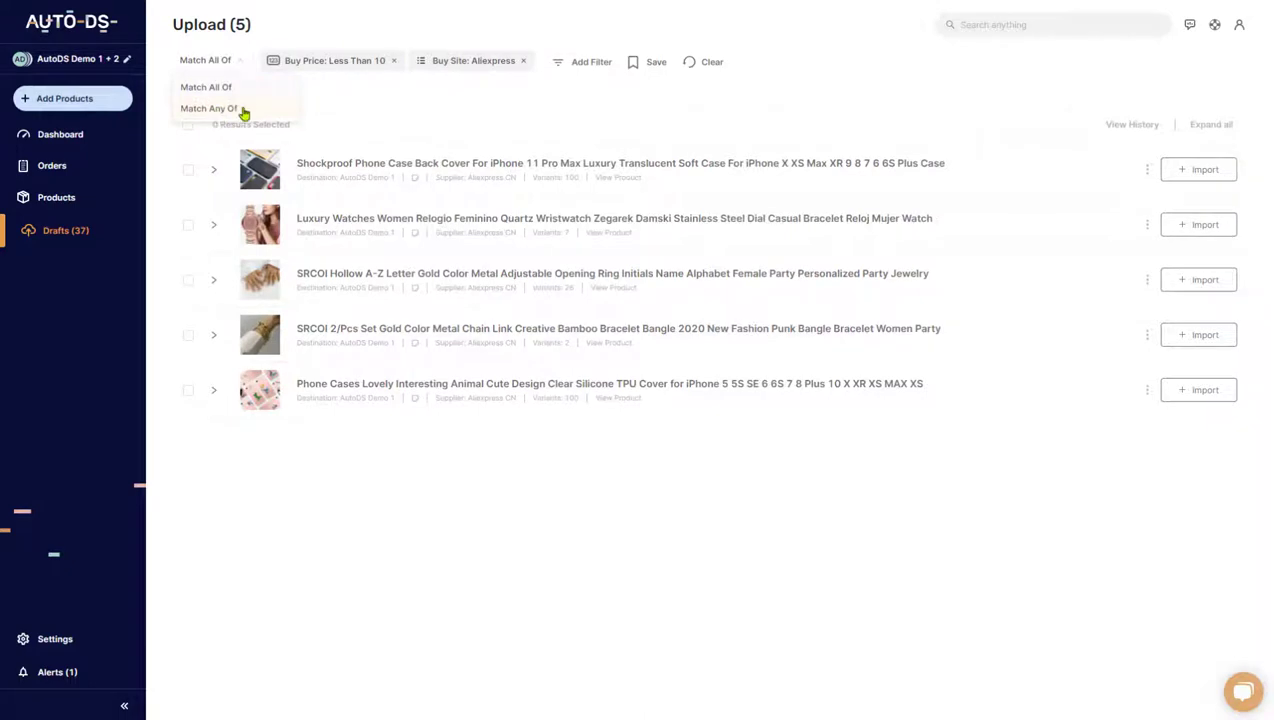
left_click(365, 92)
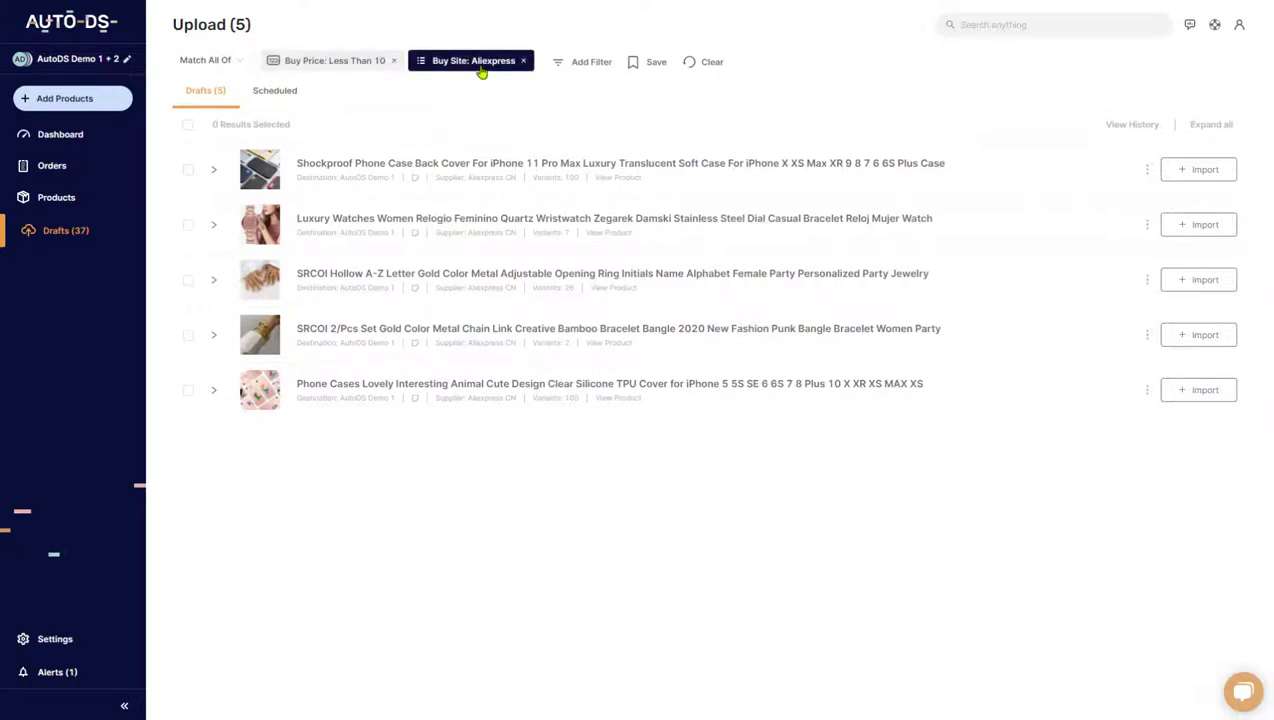
left_click(224, 66)
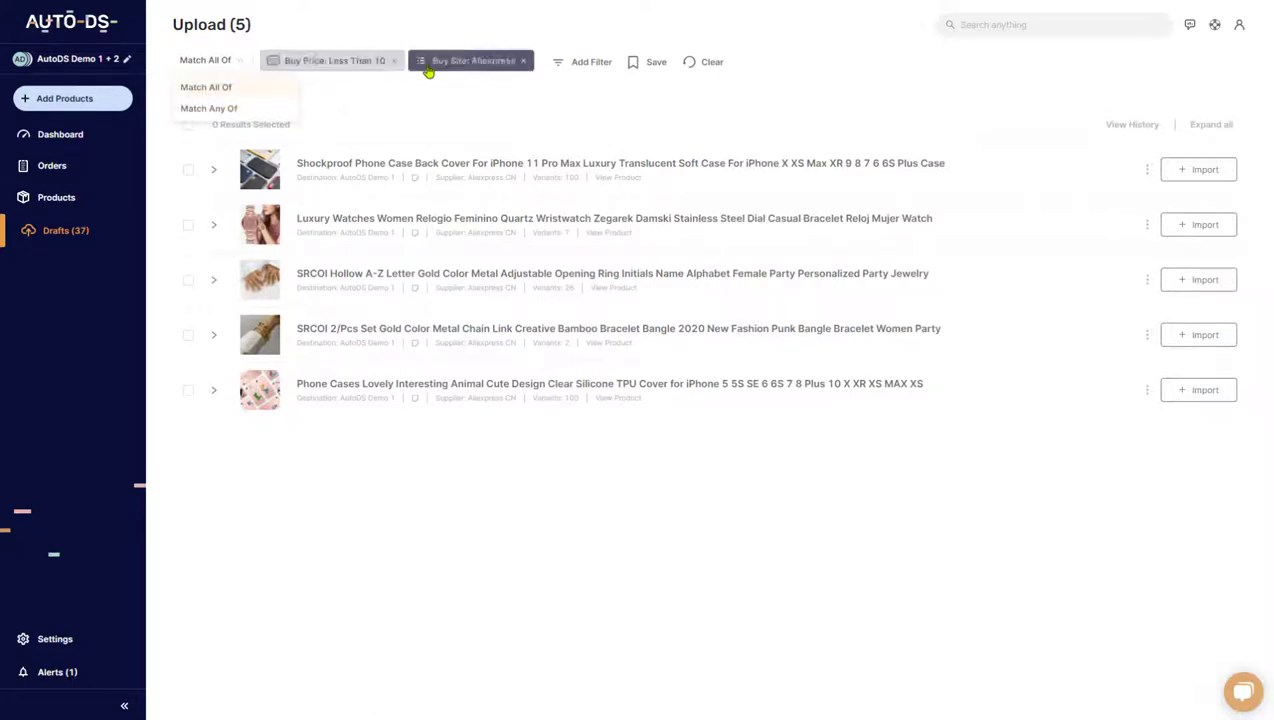
left_click(231, 112)
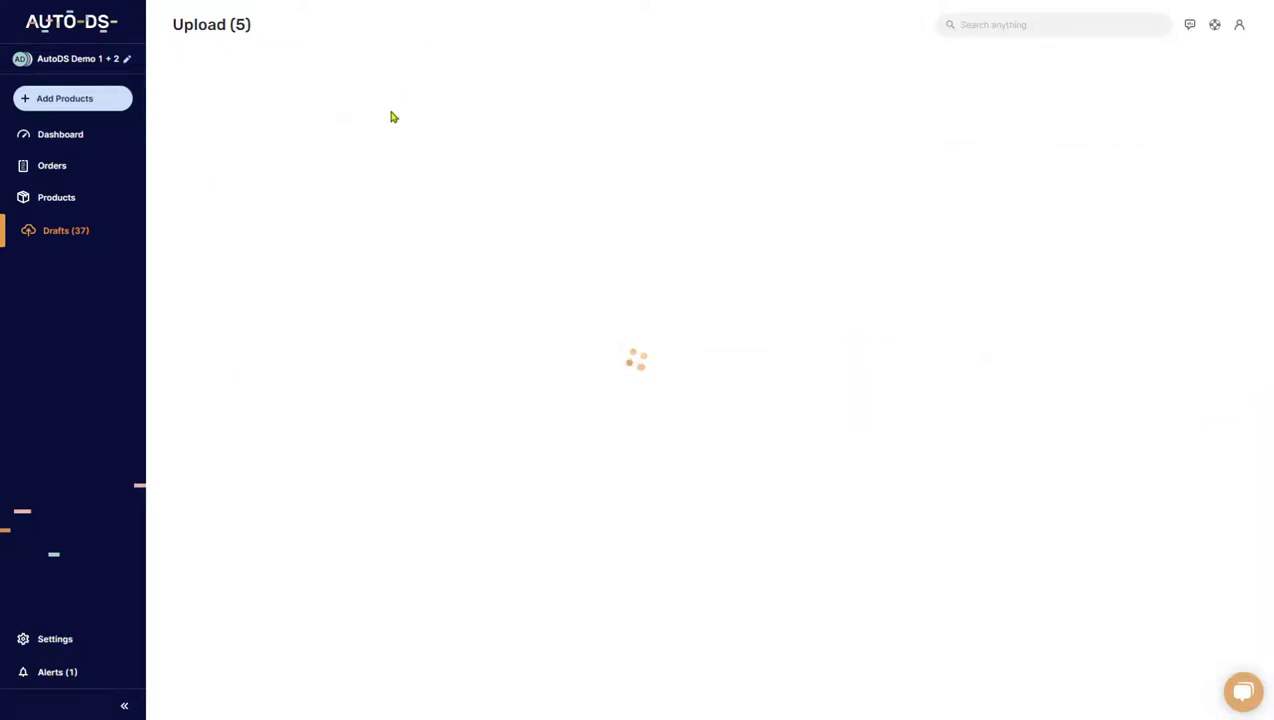
Step: Scroll the filtered drafts and close the match any/all dropdown
scroll(404, 361, "down", 1)
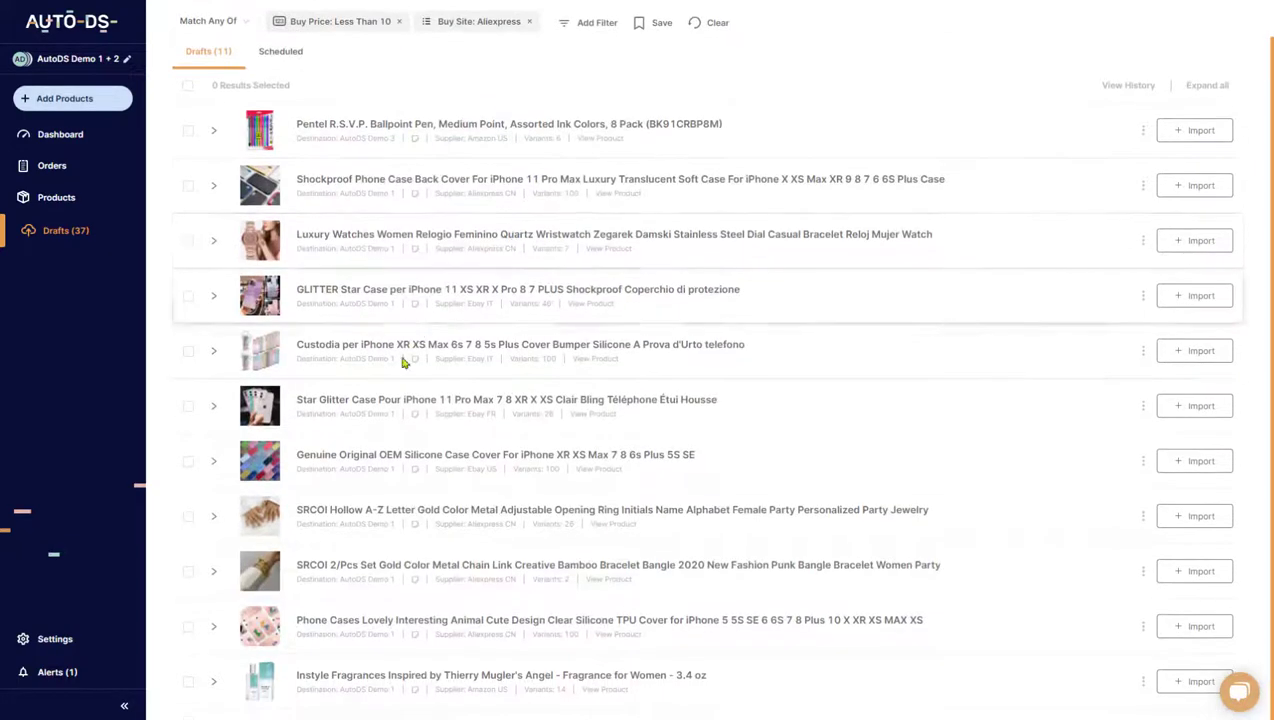
scroll(361, 484, "up", 1)
scroll(526, 407, "down", 1)
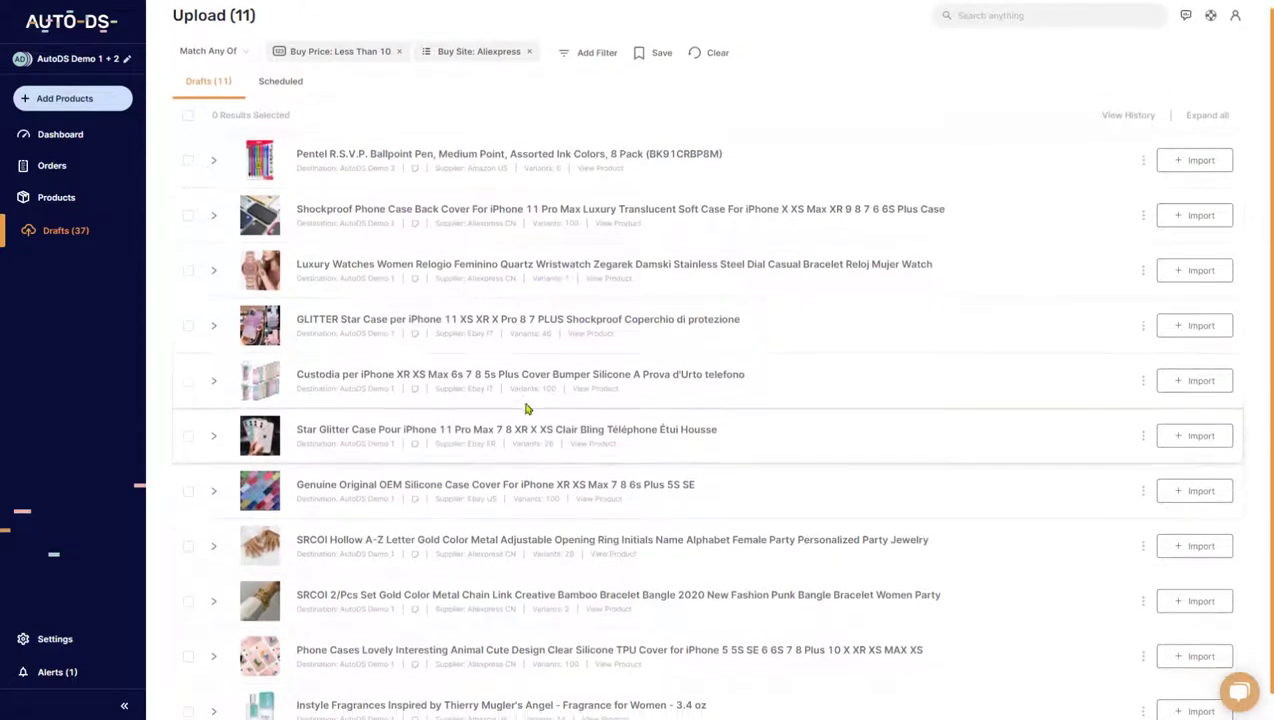
scroll(378, 122, "up", 1)
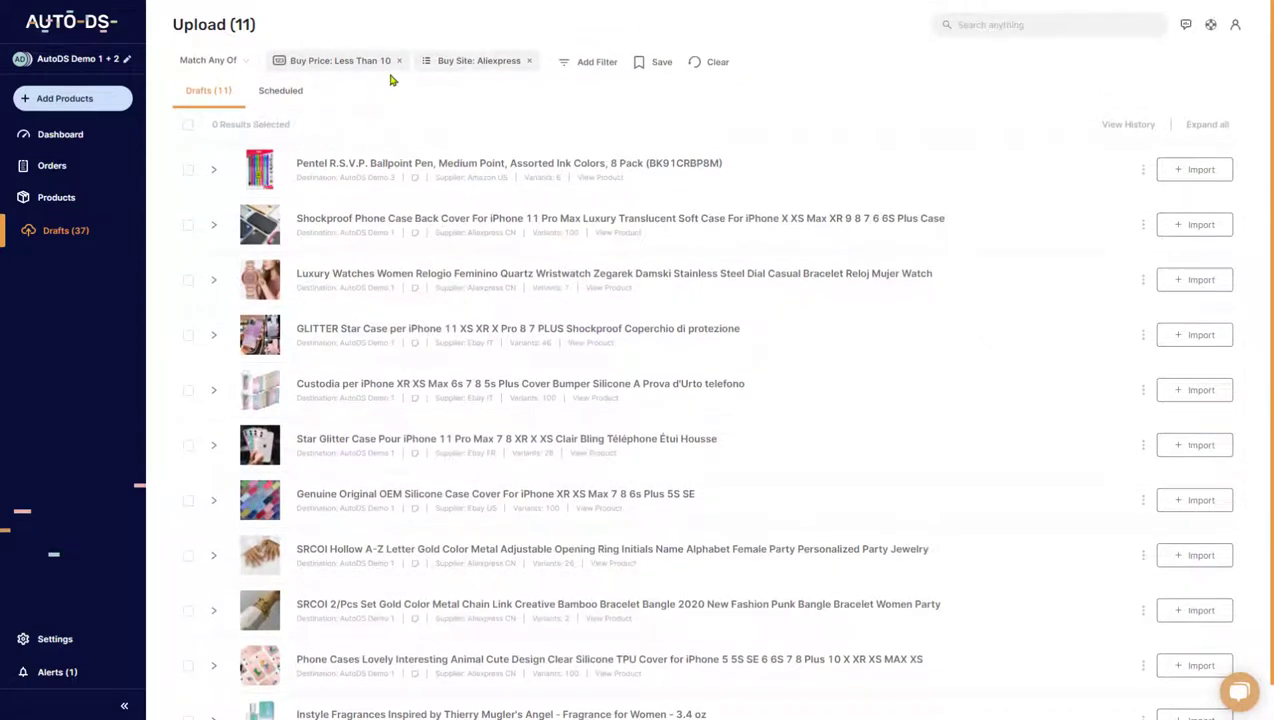
left_click(476, 66)
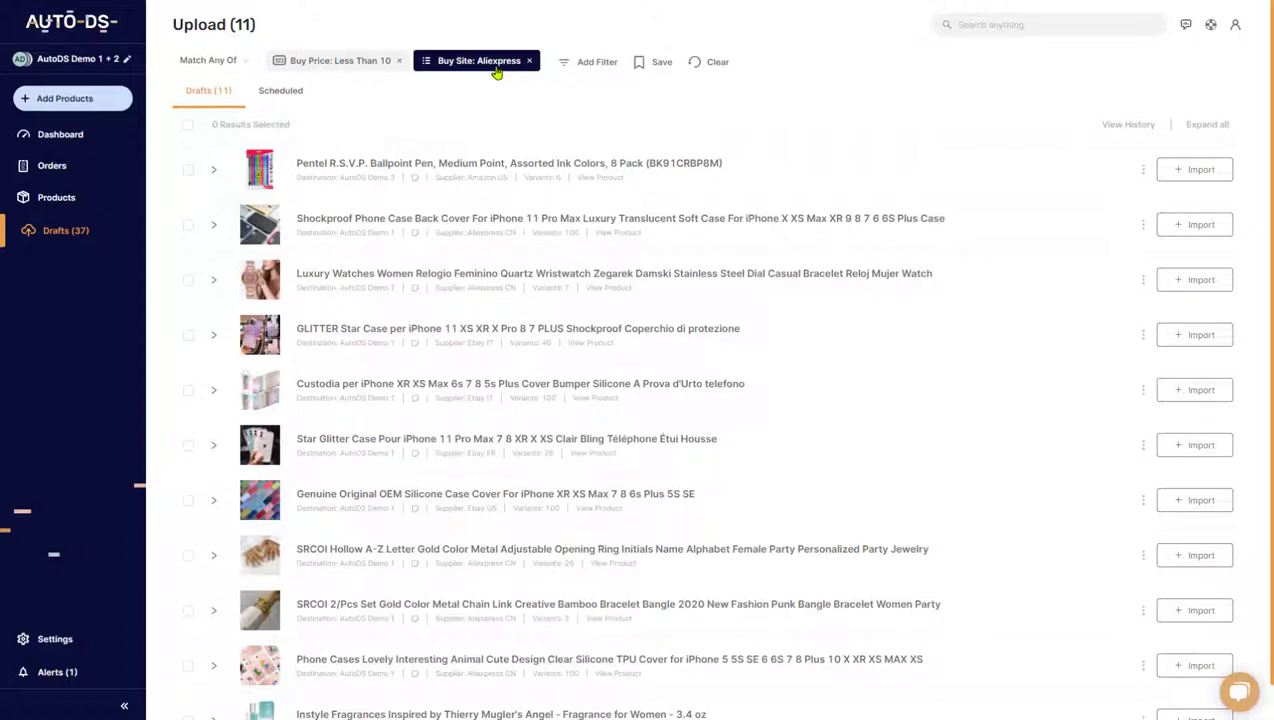
left_click(216, 61)
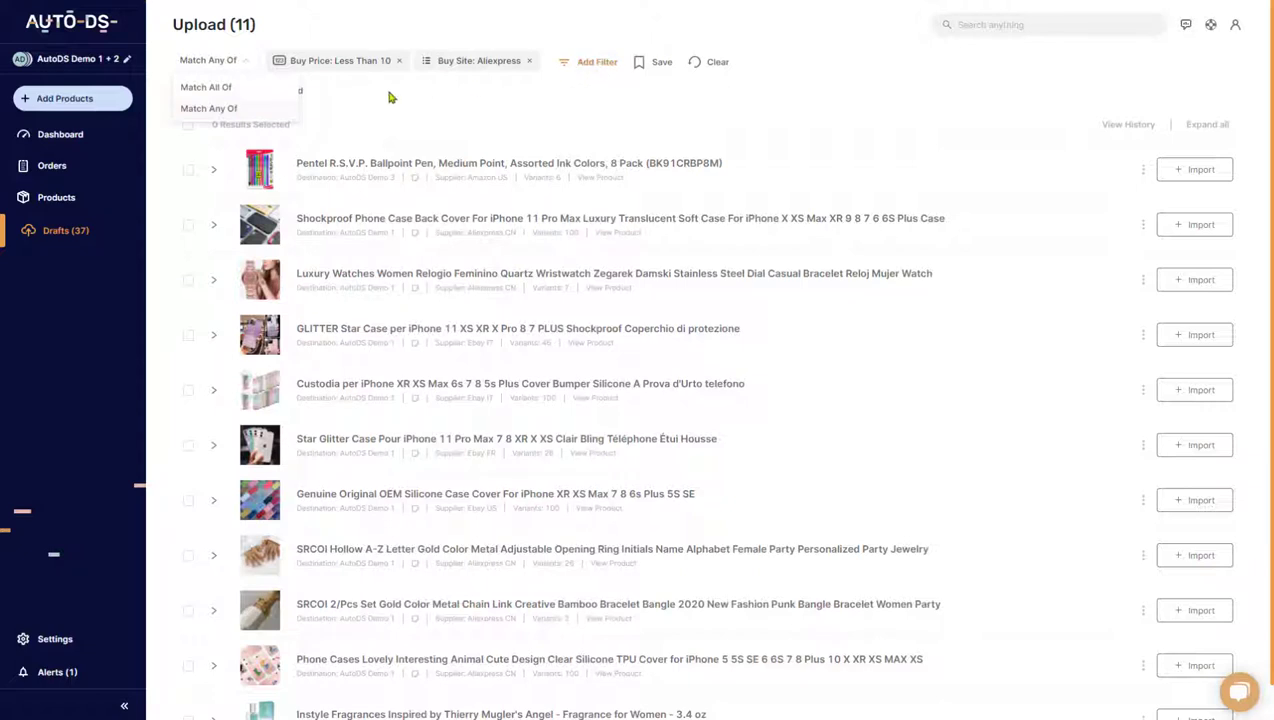
left_click(256, 63)
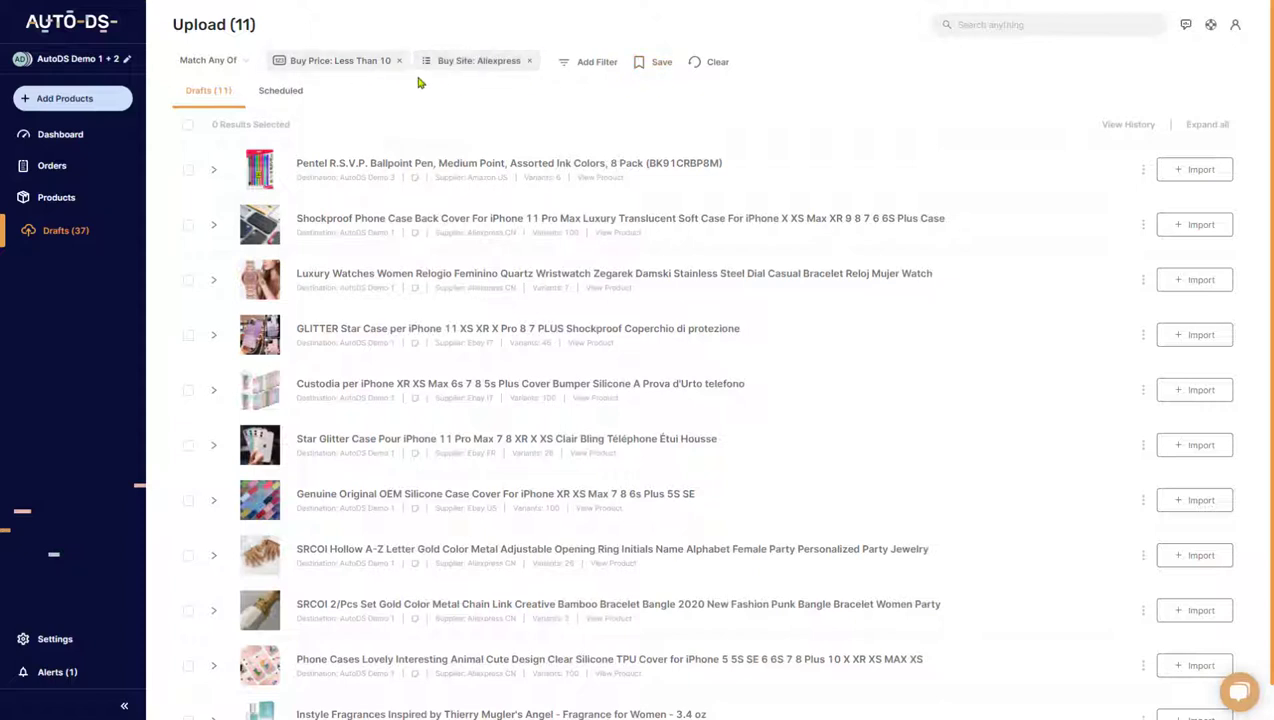
Step: Clear the Buy Price and Buy Site filters so all 37 drafts show
left_click(716, 63)
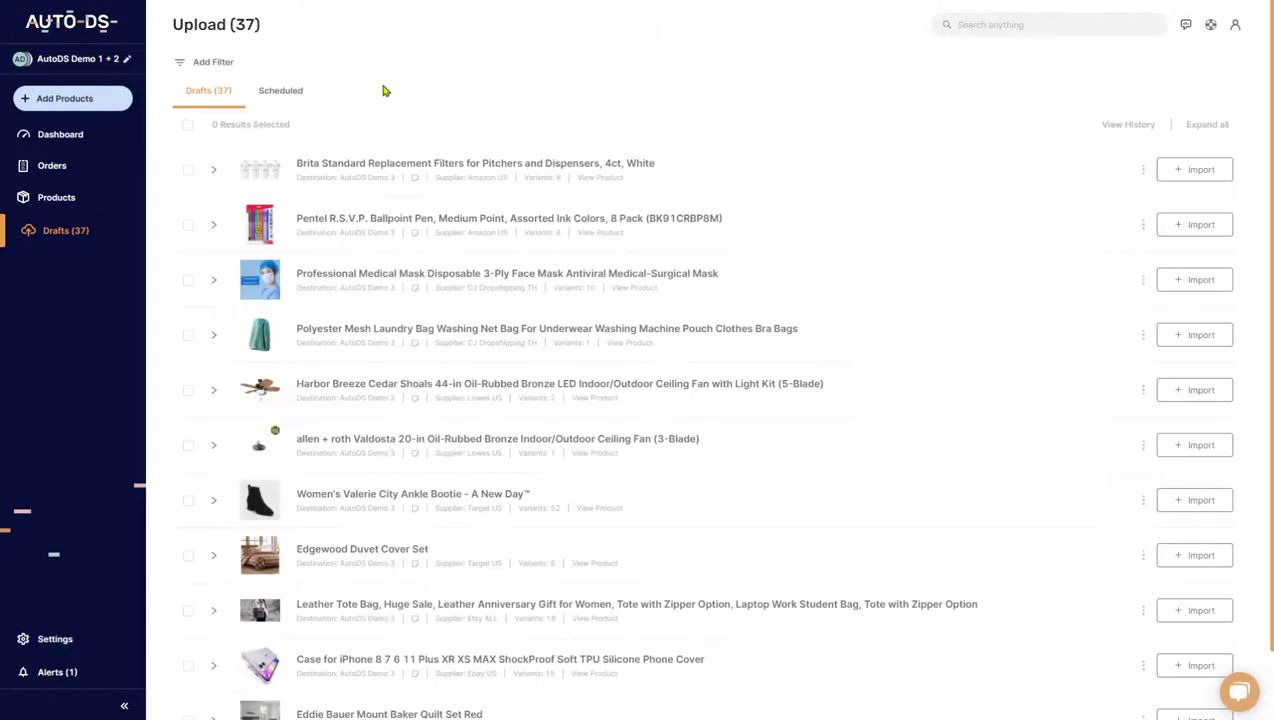
scroll(406, 134, "down", 2)
scroll(415, 154, "up", 2)
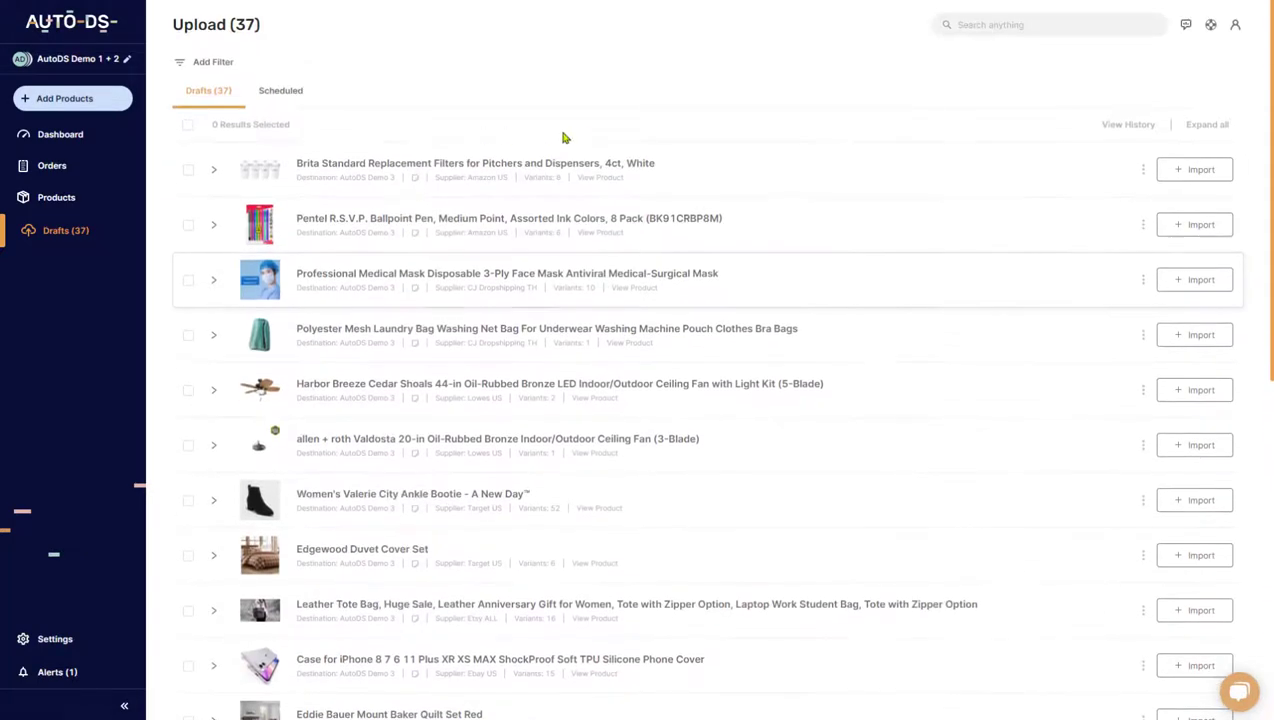
Step: Open the drafts History, collapse 2020 Sep, 9th, and expand then collapse 2020 Sep, 8th
left_click(1133, 126)
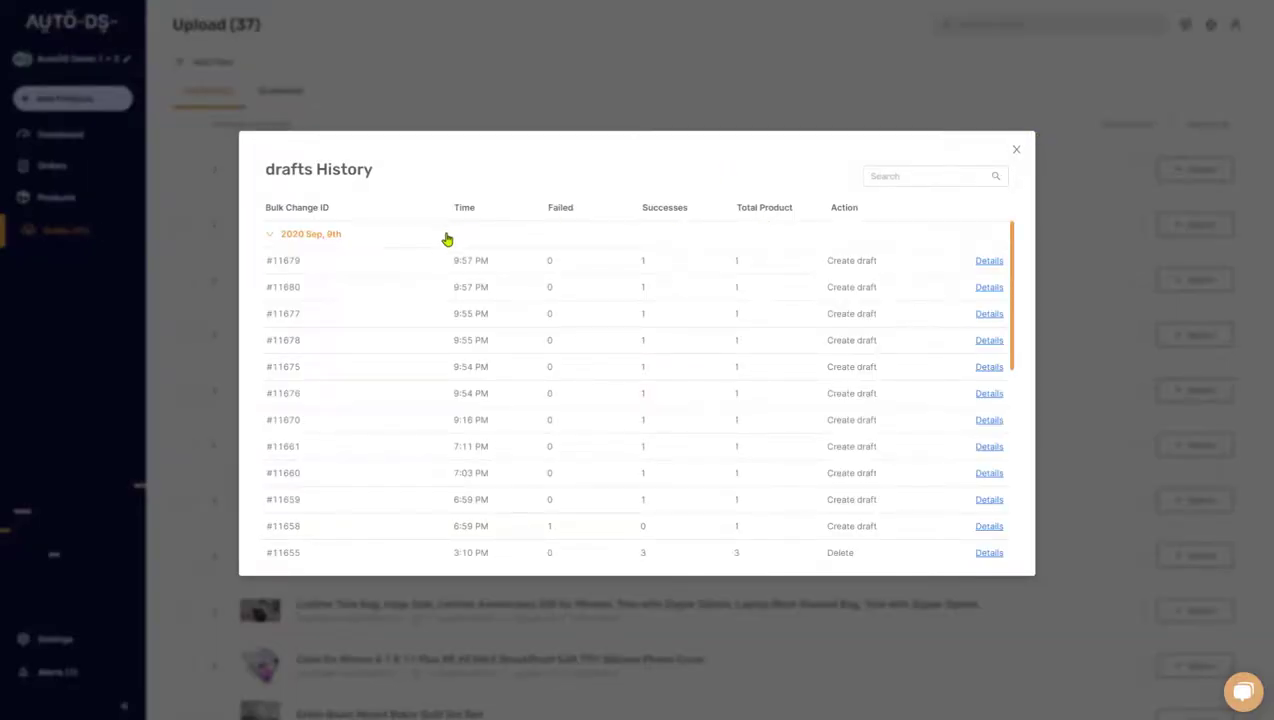
left_click(321, 240)
left_click(324, 265)
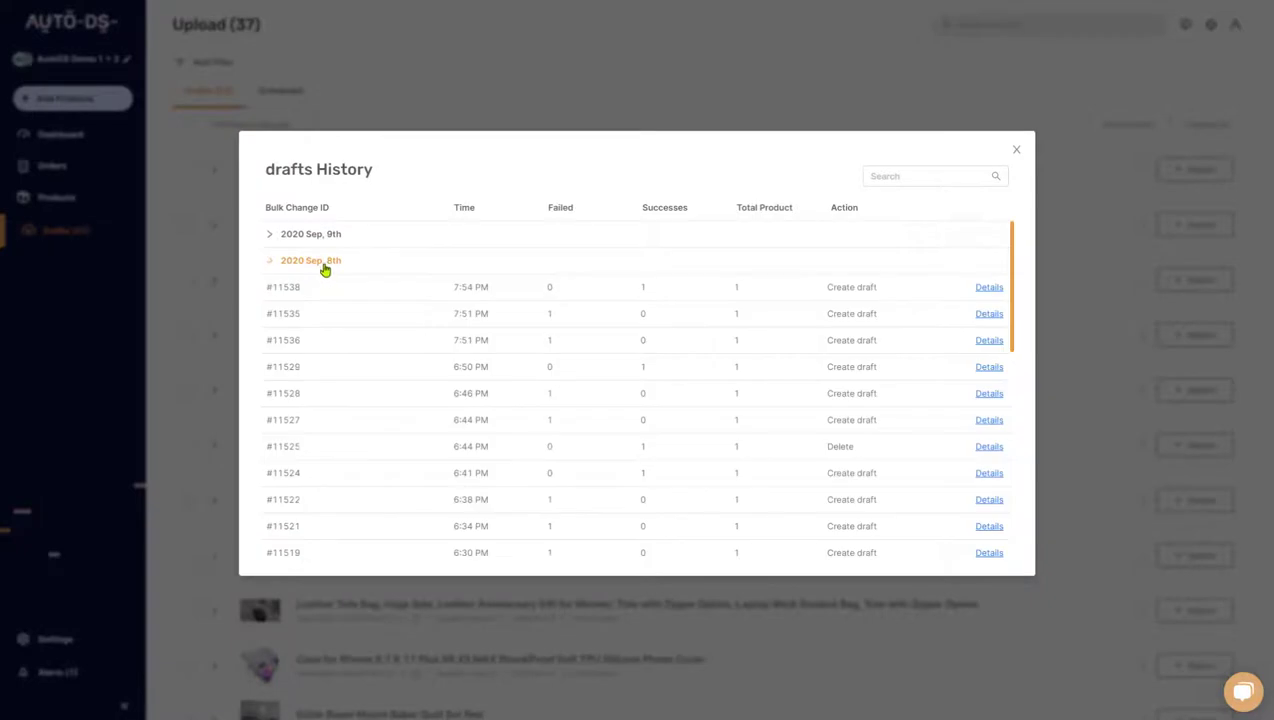
left_click(324, 265)
Step: Expand the 2020 Aug, 31st bulk changes and scroll through them
scroll(316, 367, "down", 1)
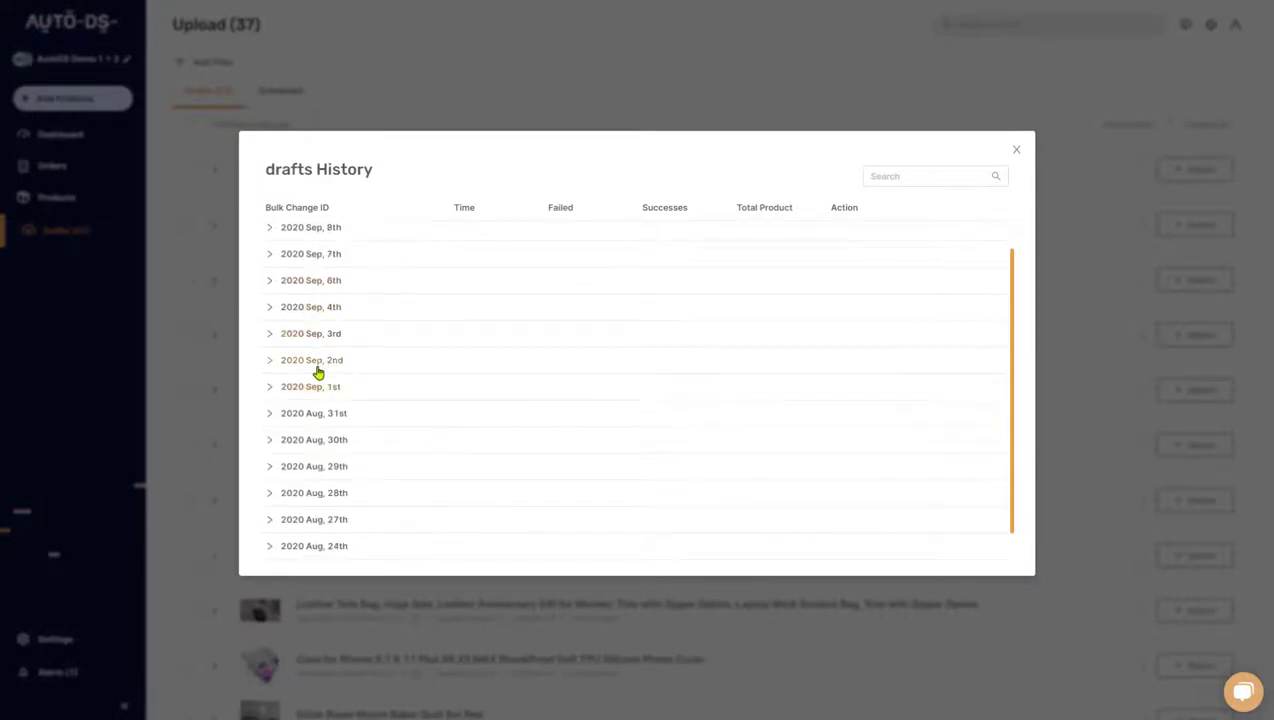
left_click(334, 388)
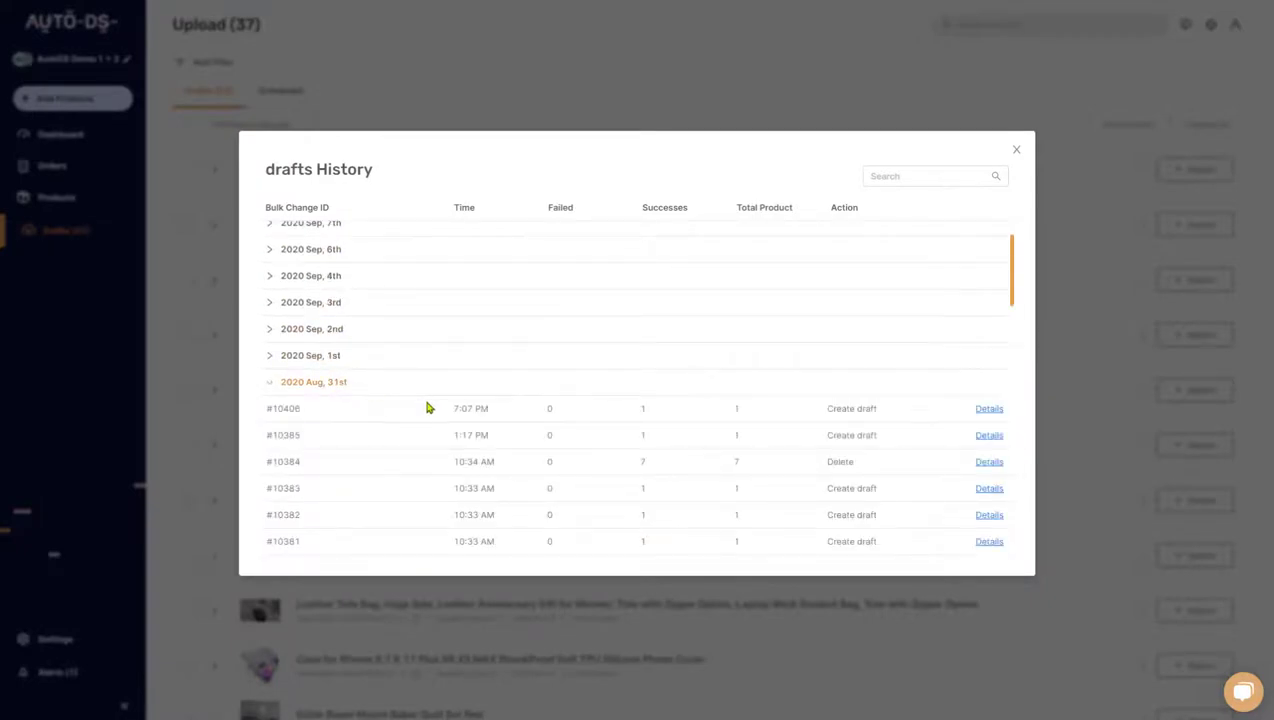
scroll(490, 412, "down", 3)
scroll(650, 365, "up", 3)
scroll(757, 447, "down", 1)
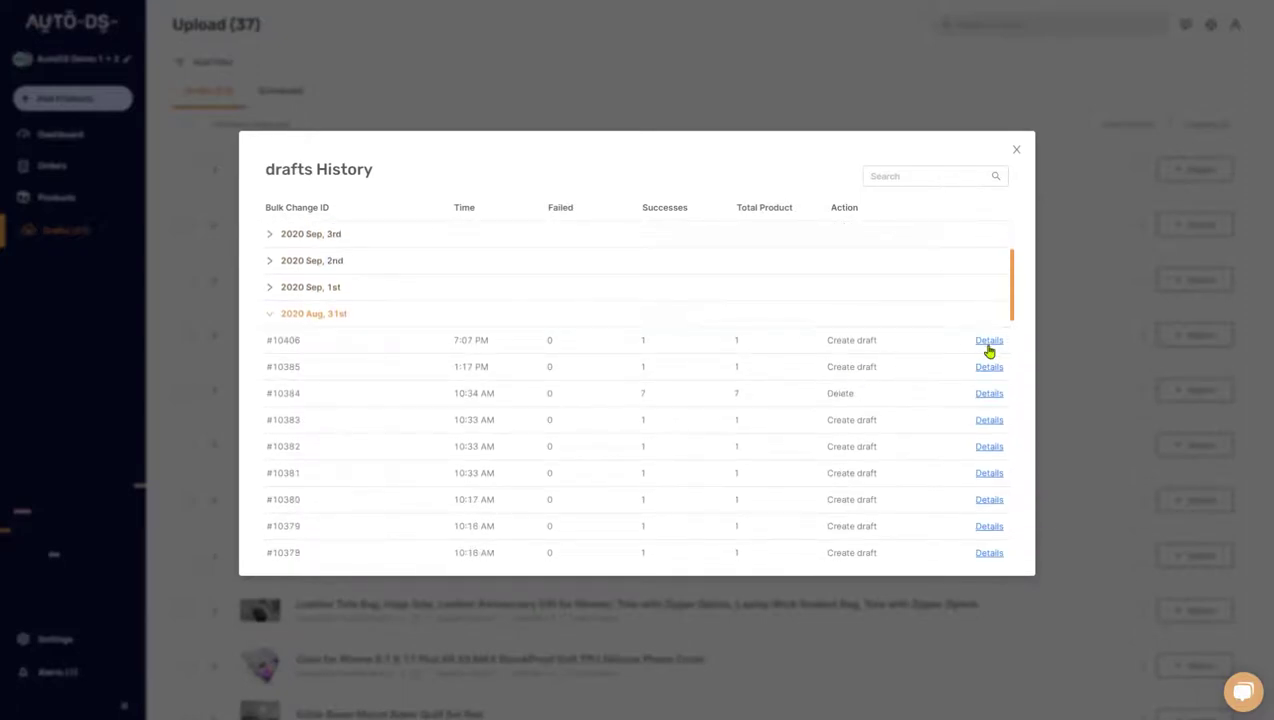
Step: View the details of bulk change #10406, then close the History modal
left_click(988, 341)
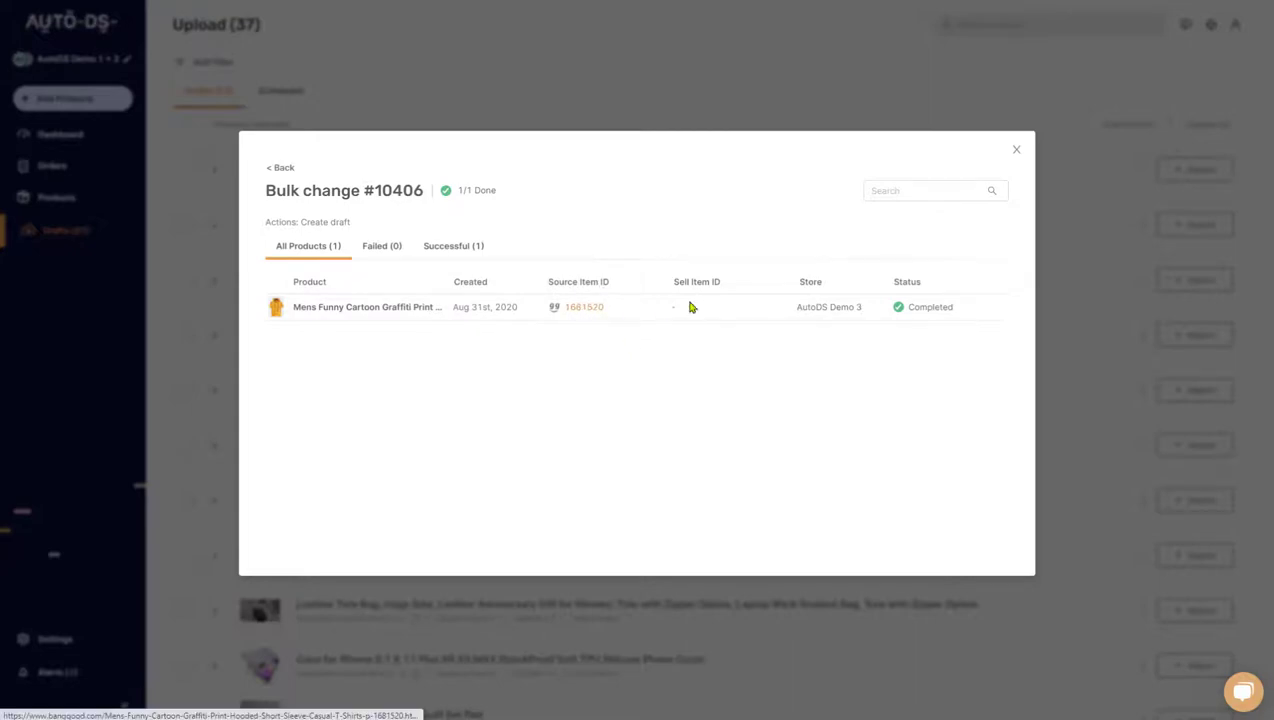
left_click(1050, 328)
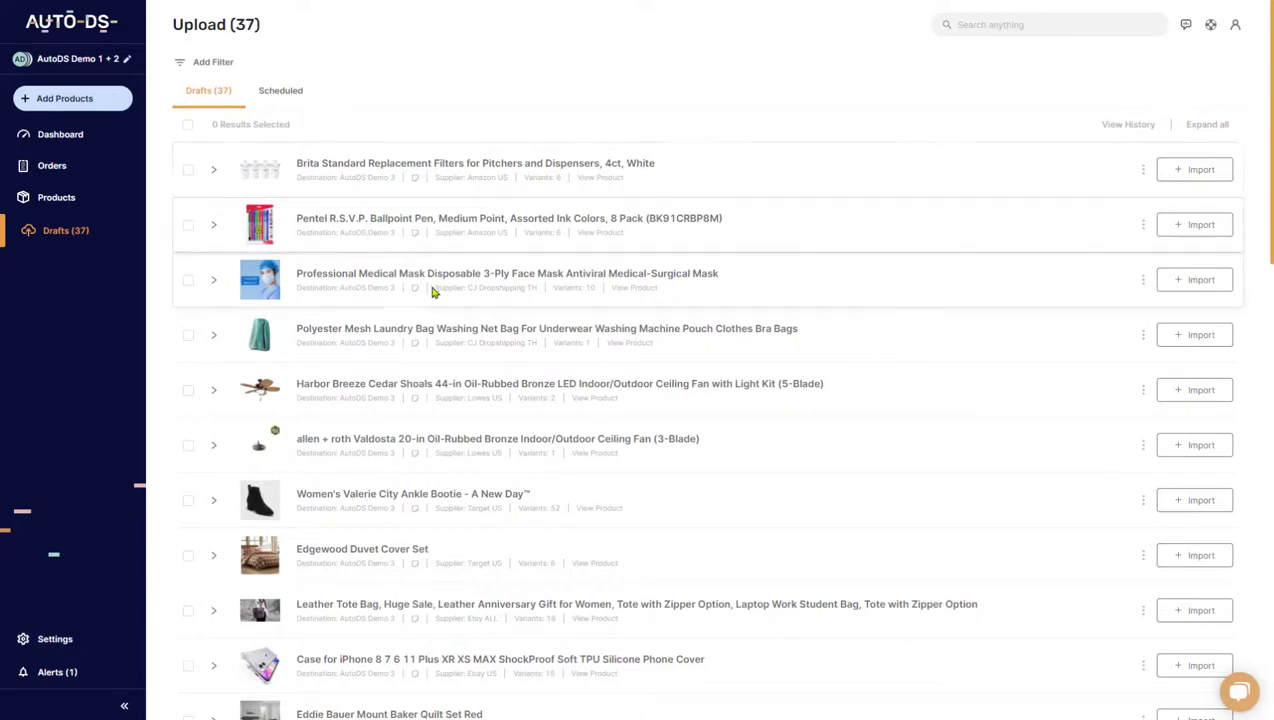
scroll(425, 300, "down", 4)
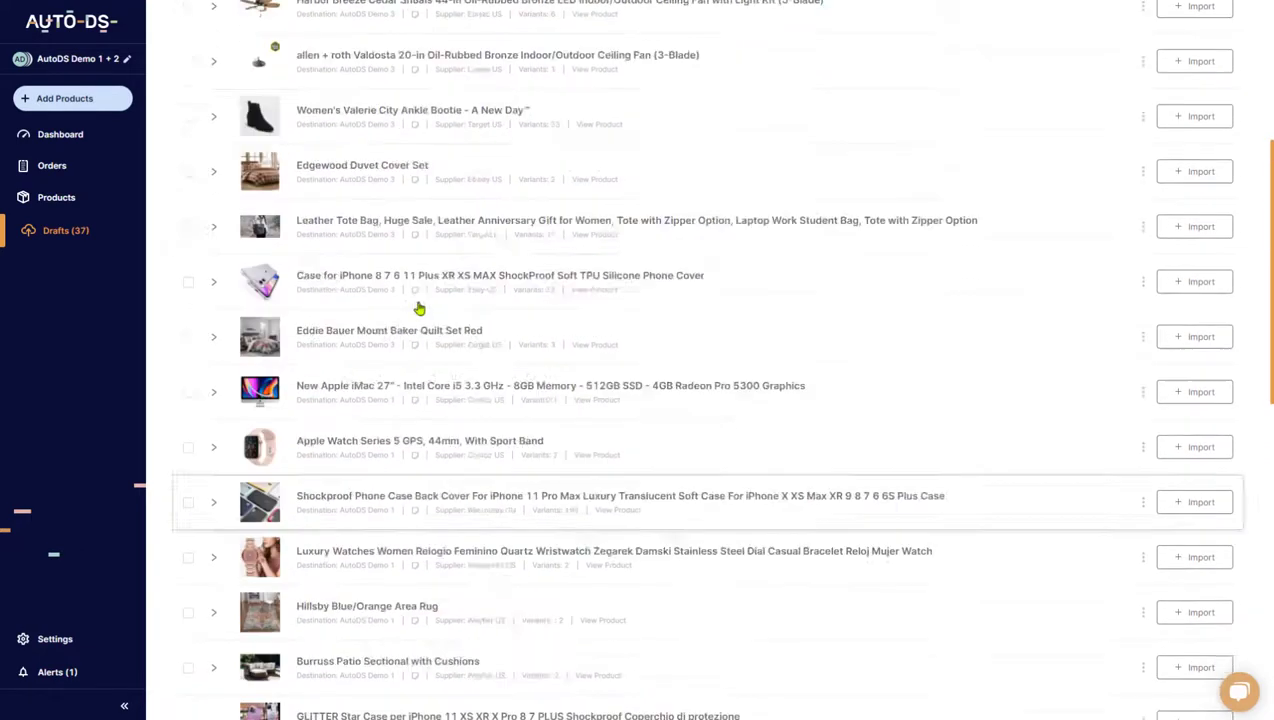
scroll(419, 309, "up", 4)
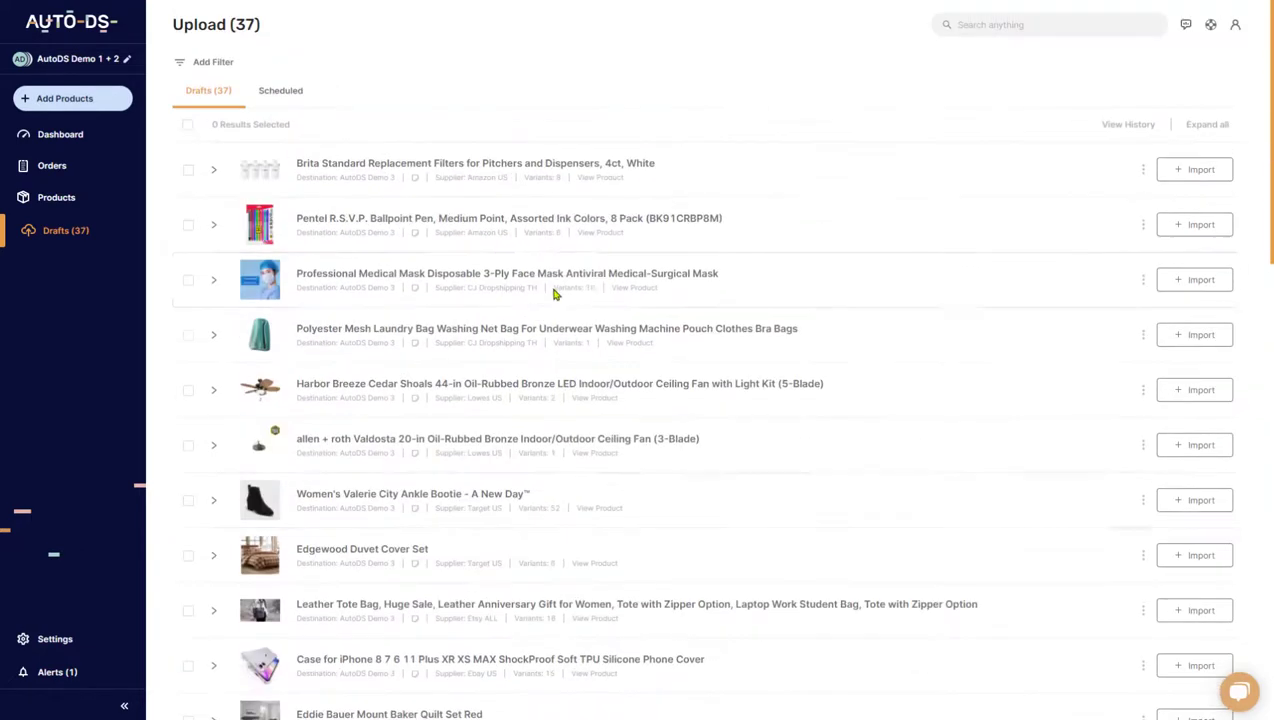
left_click(1207, 126)
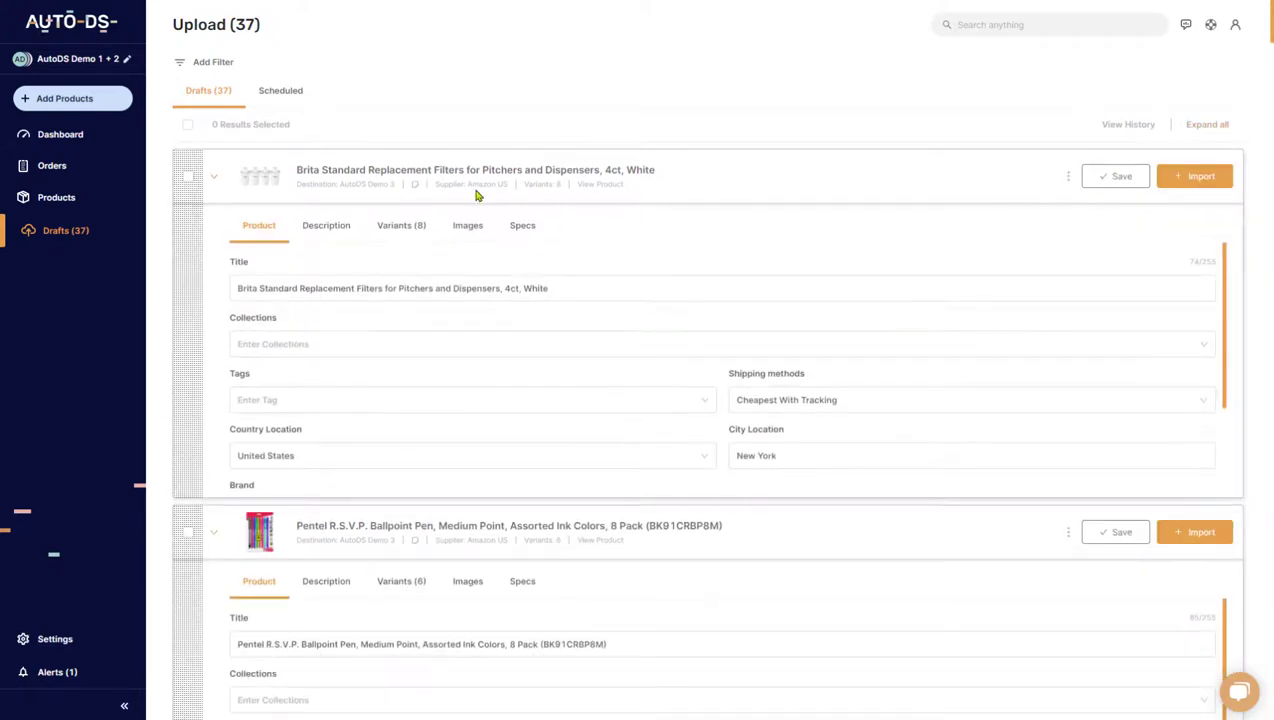
scroll(160, 249, "down", 7)
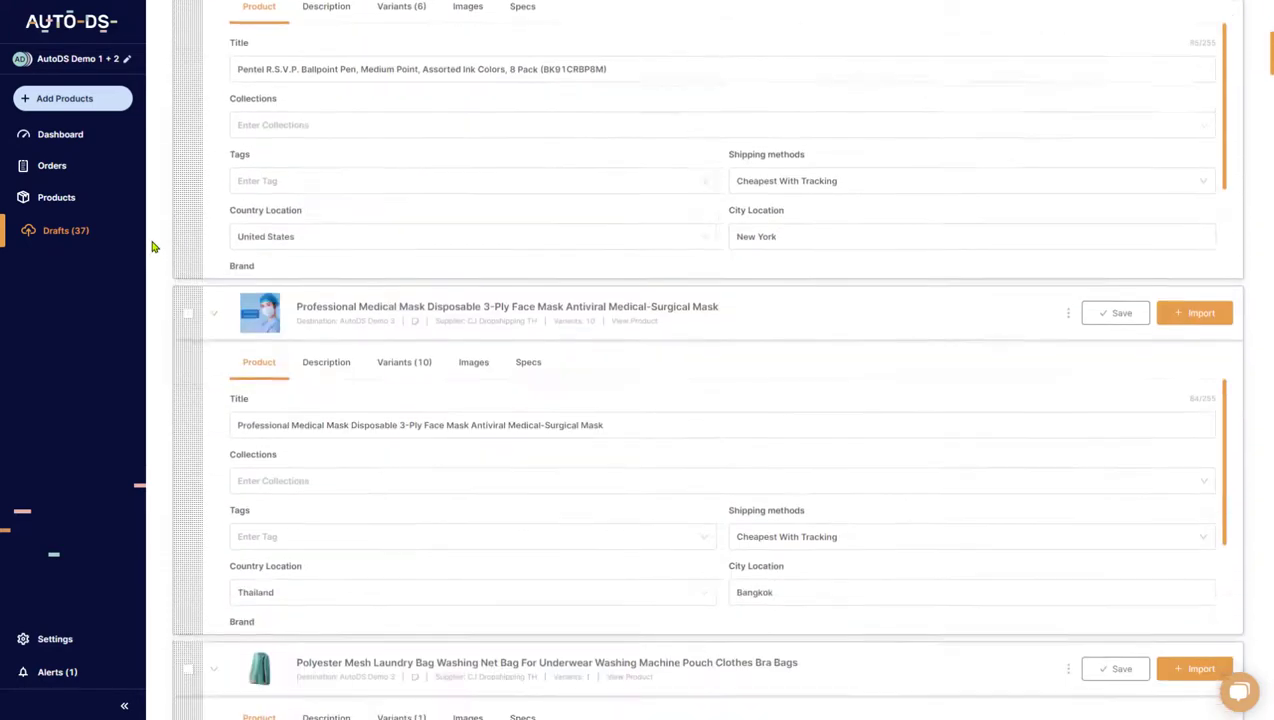
left_click(326, 208)
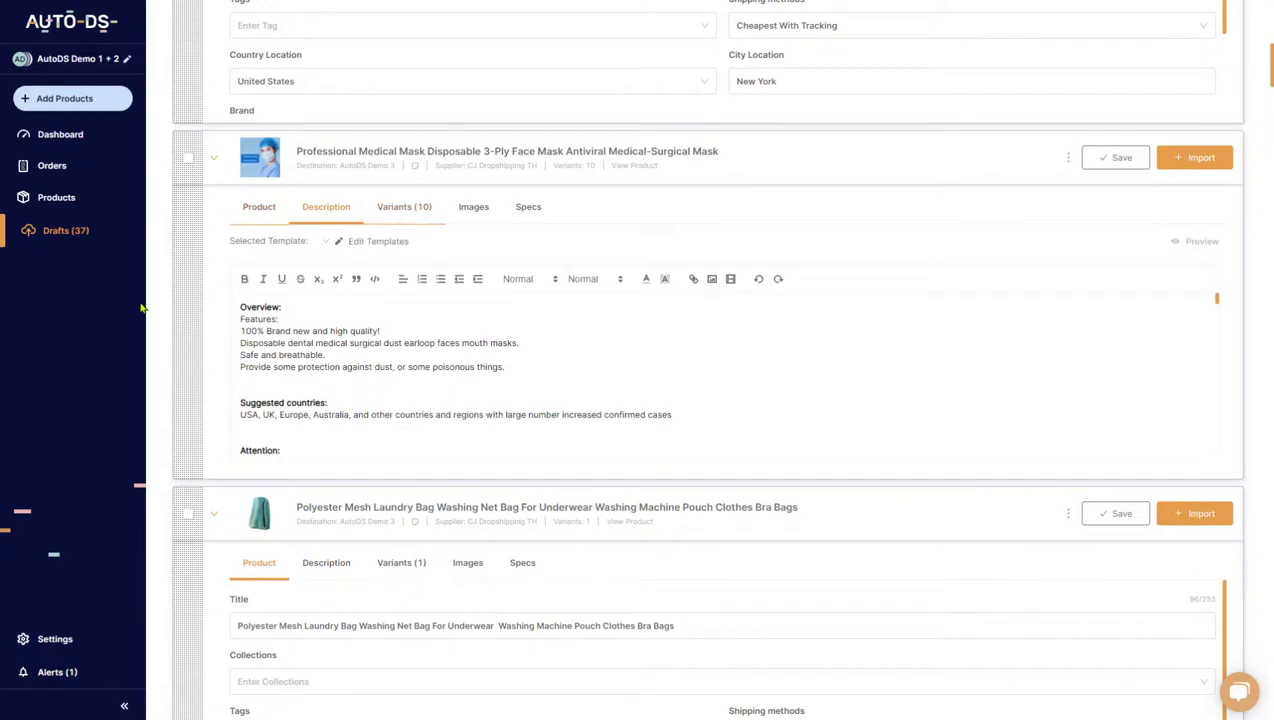
scroll(141, 305, "down", 3)
scroll(396, 311, "down", 4)
scroll(1040, 250, "down", 1)
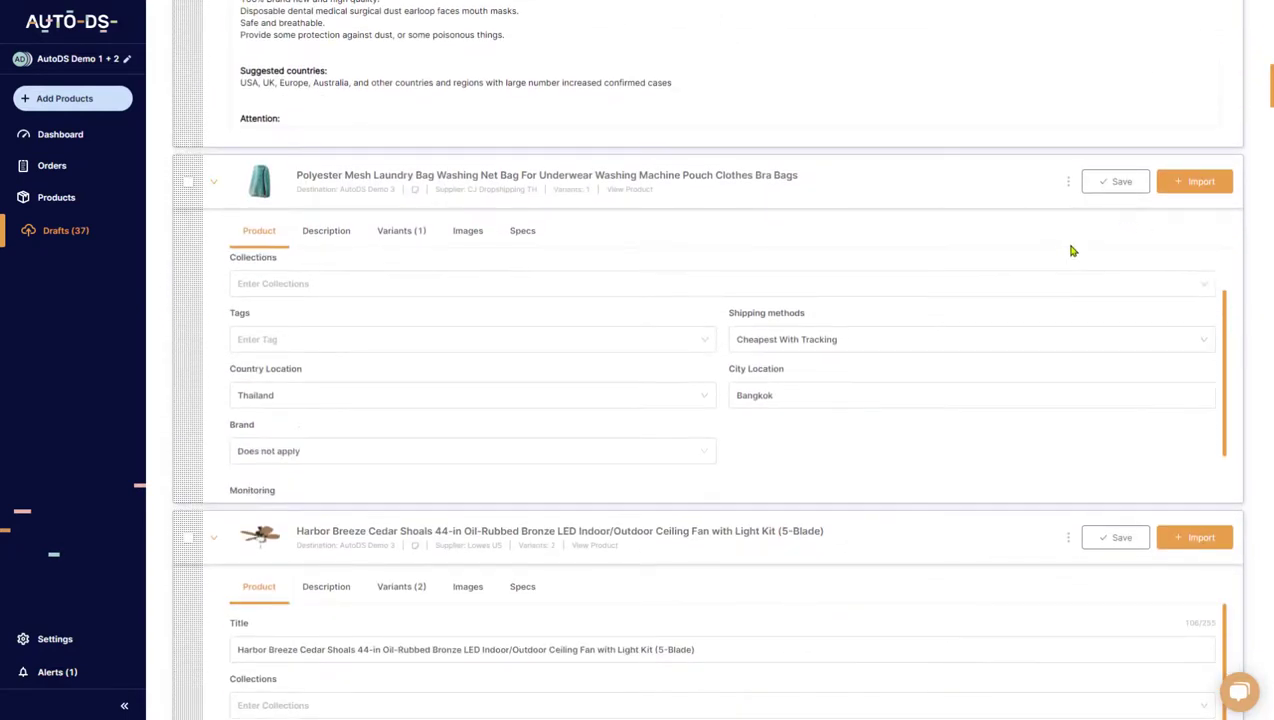
left_click(1199, 189)
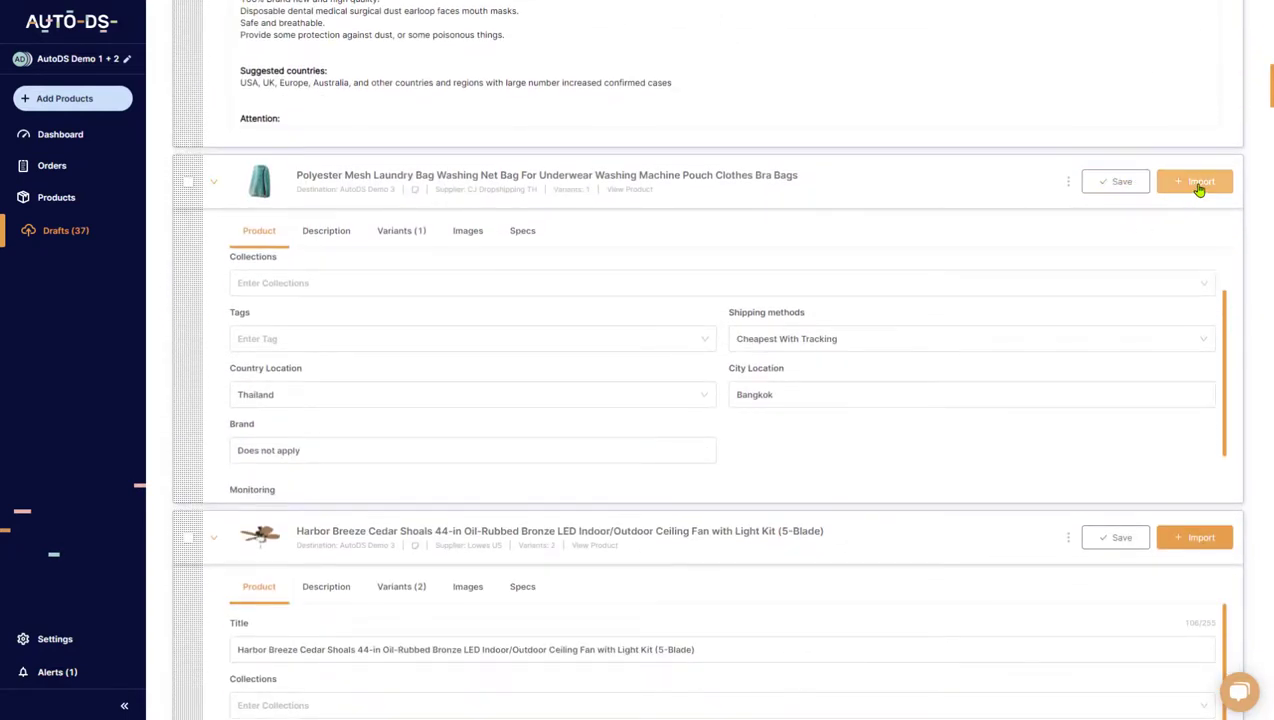
scroll(560, 287, "down", 1)
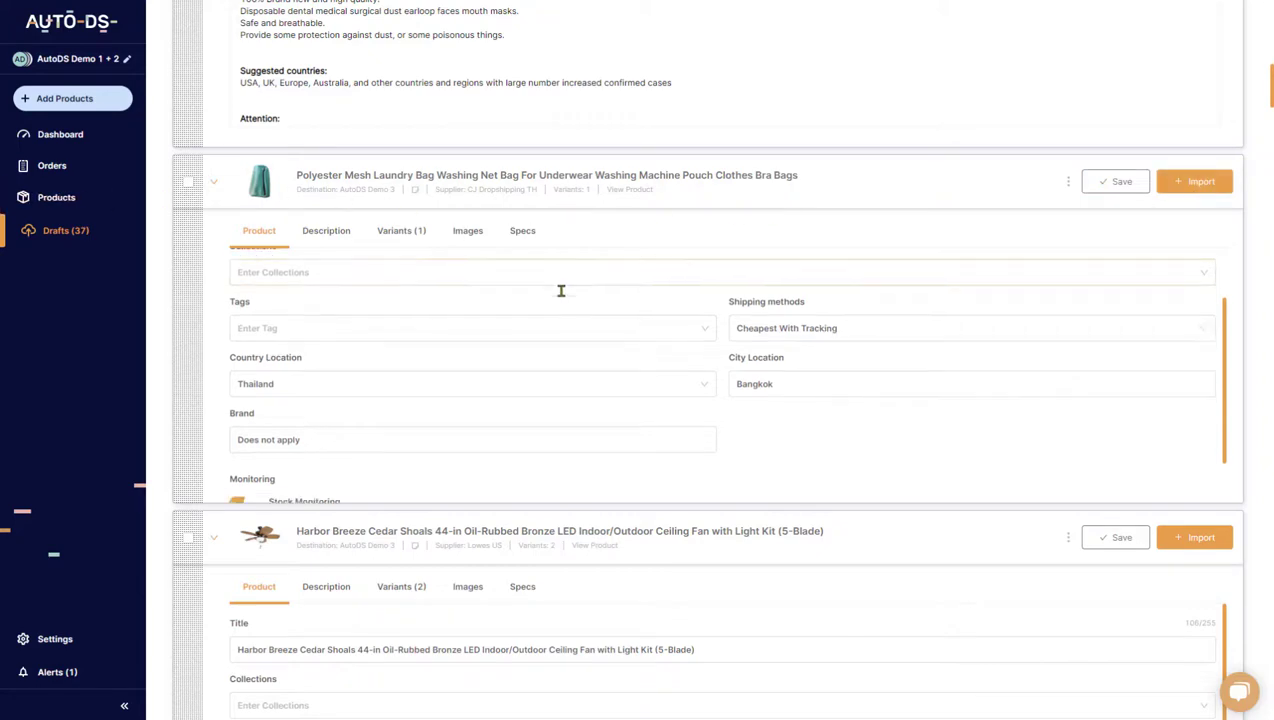
scroll(500, 285, "up", 1)
scroll(400, 380, "down", 6)
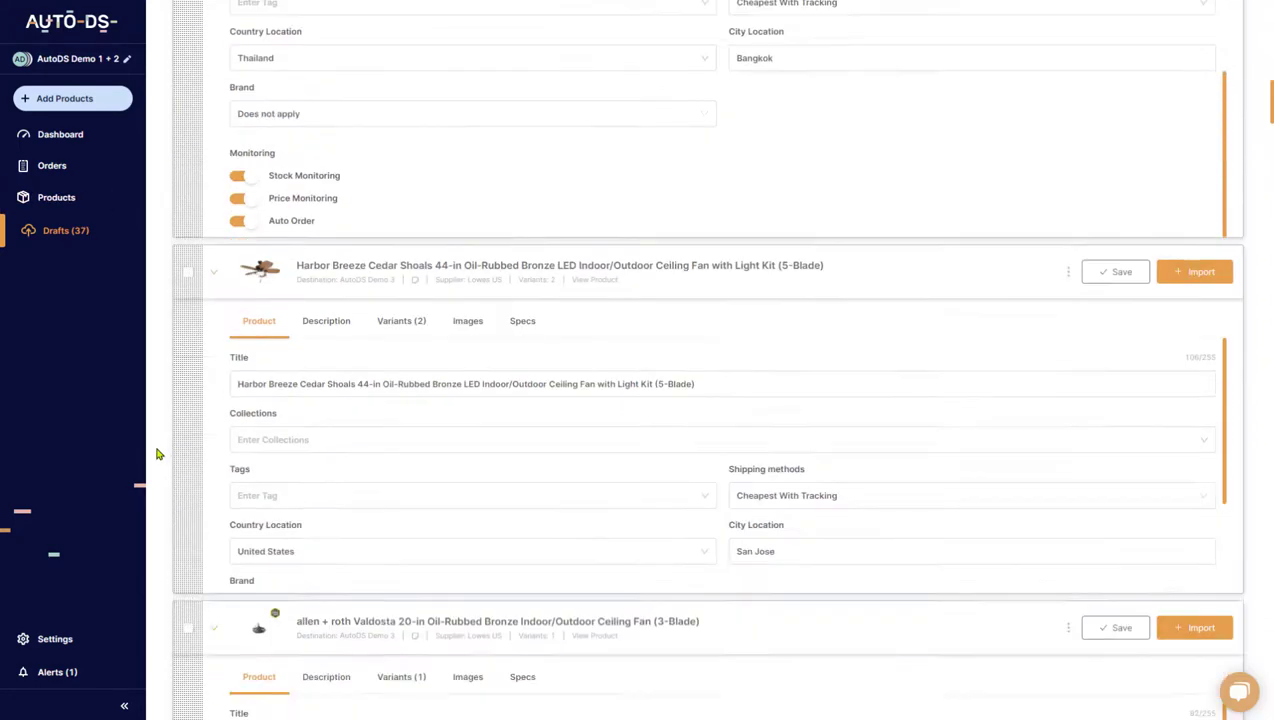
scroll(882, 279, "down", 10)
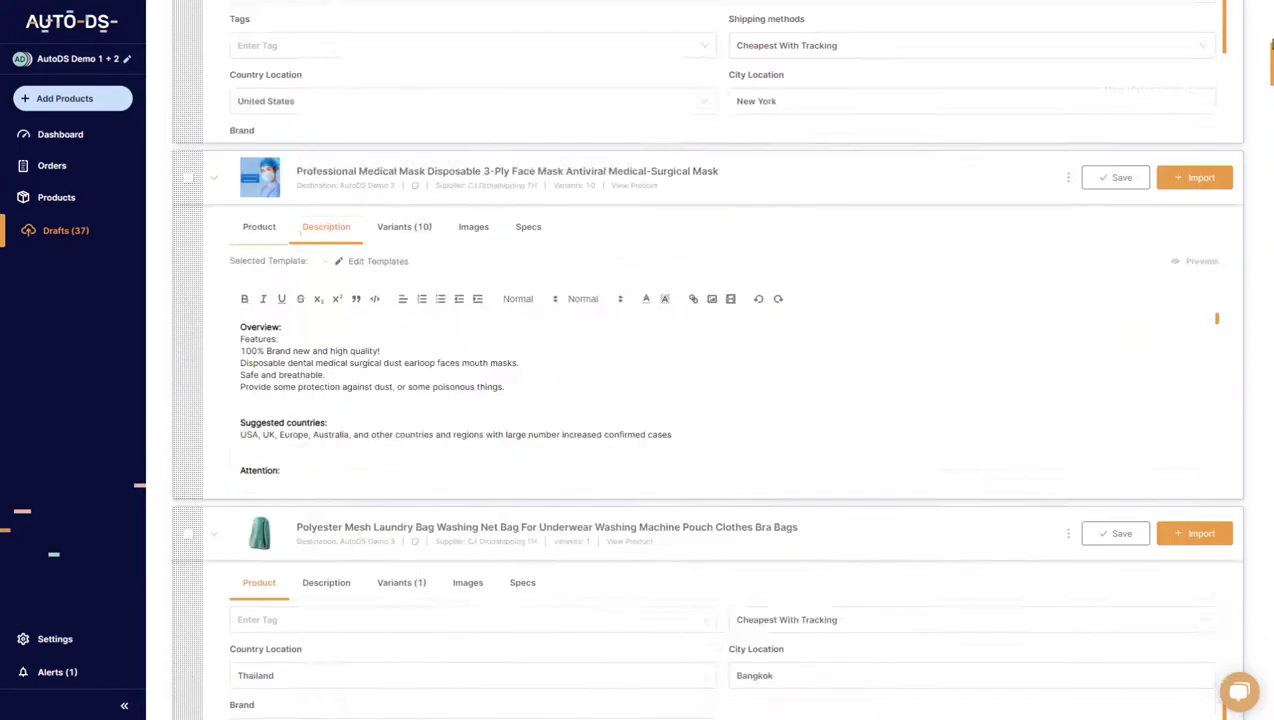
left_click(1207, 126)
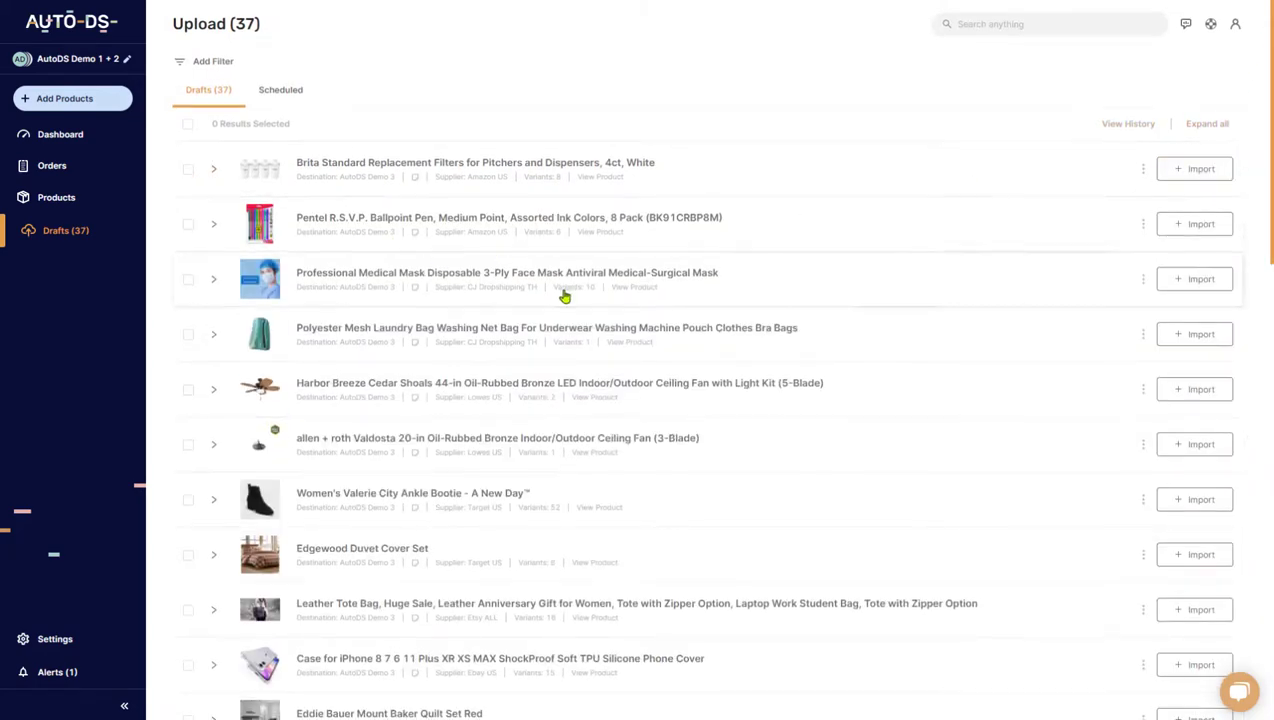
left_click(291, 100)
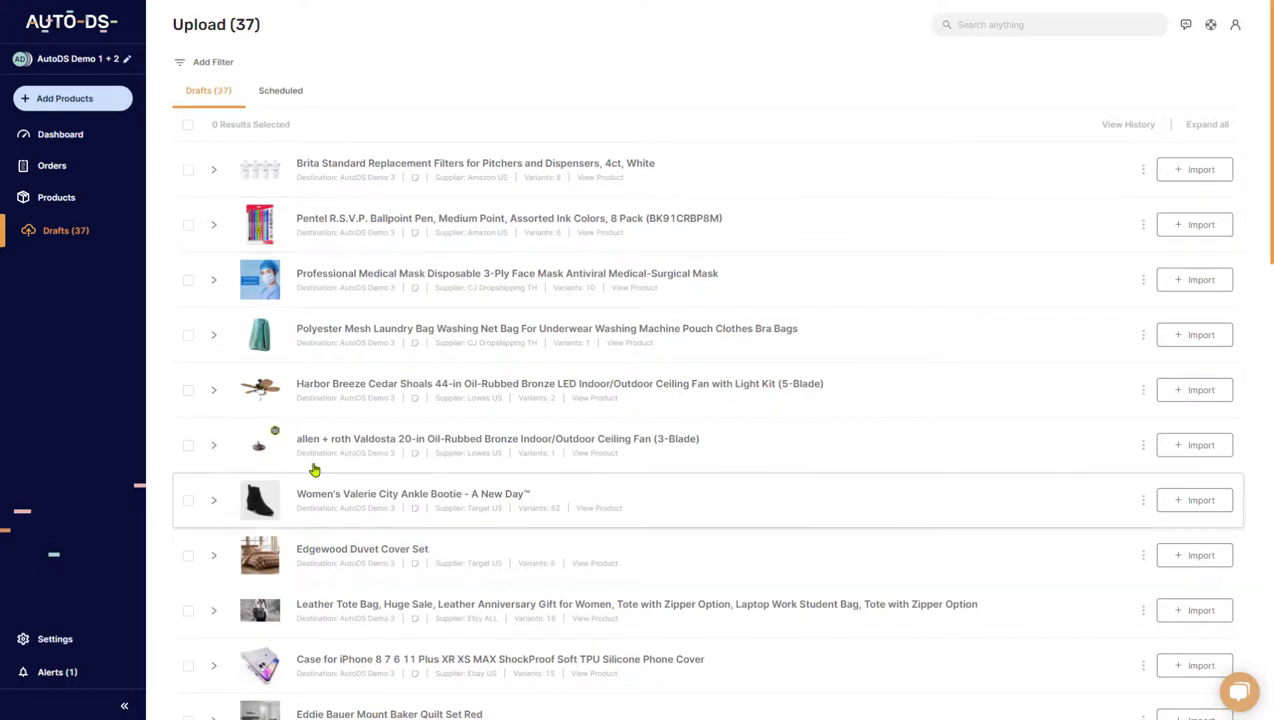
scroll(321, 398, "down", 2)
scroll(378, 386, "up", 1)
scroll(378, 386, "up", 1)
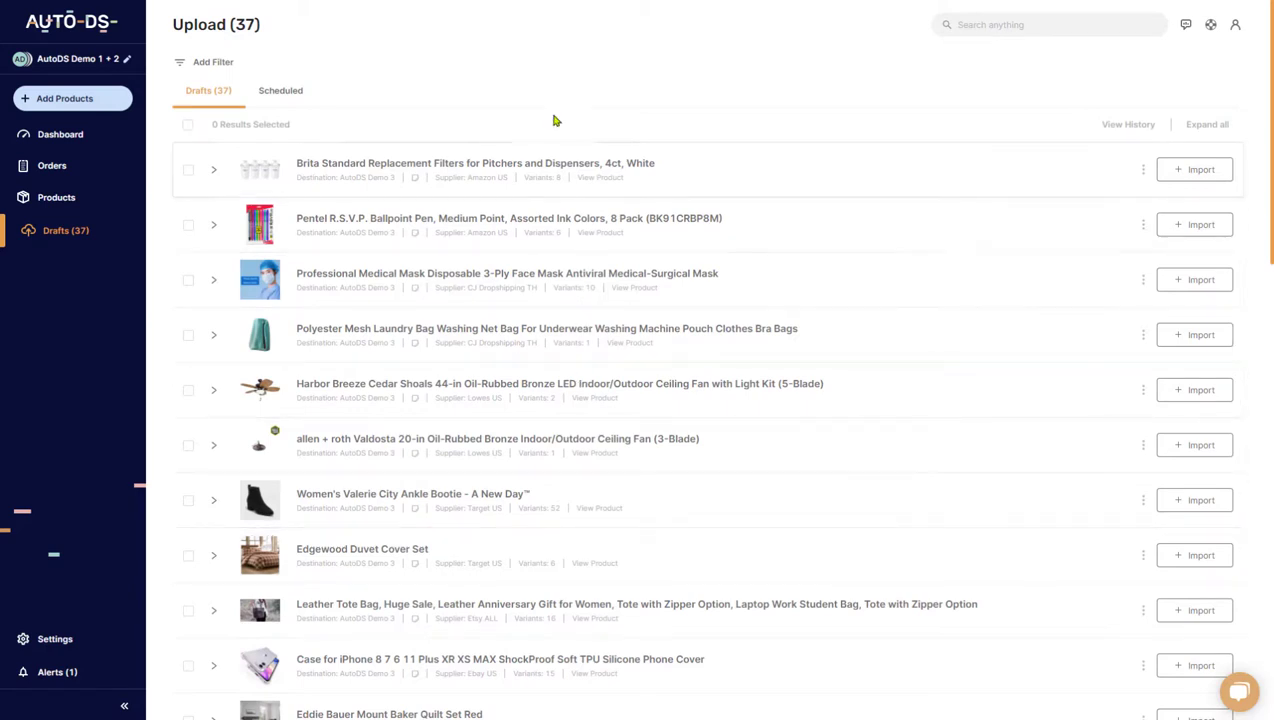
scroll(476, 75, "down", 1)
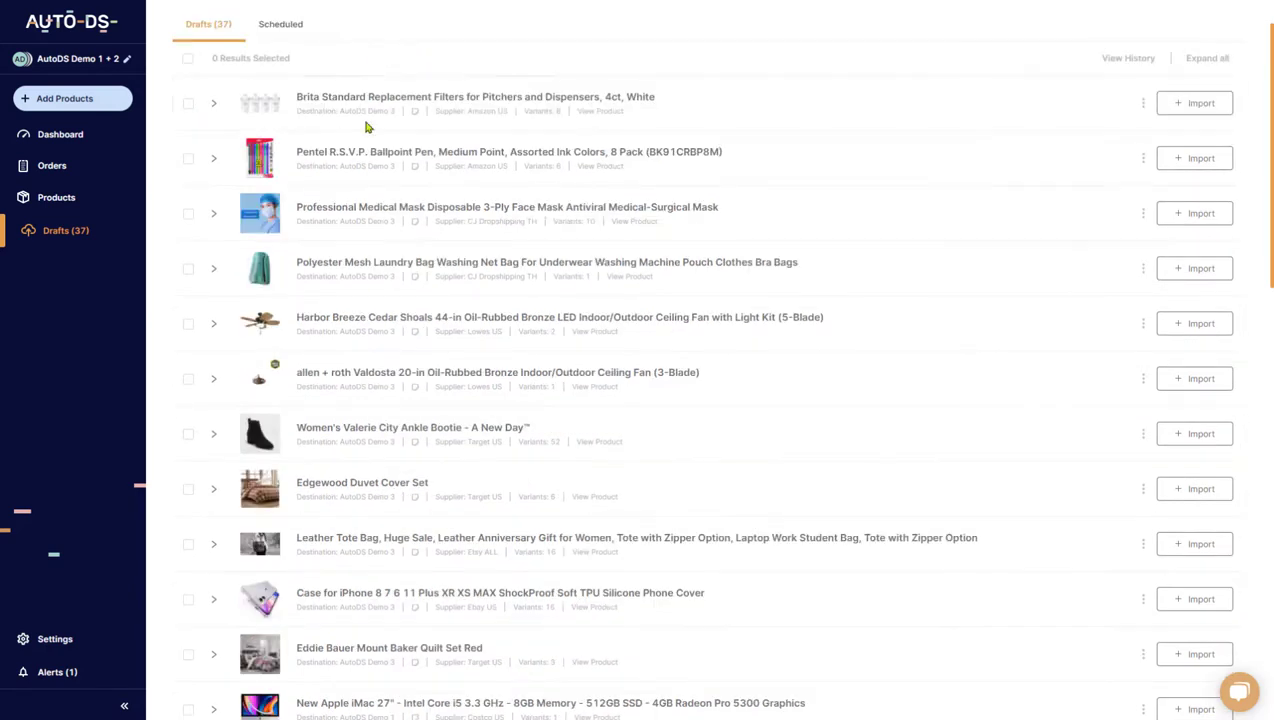